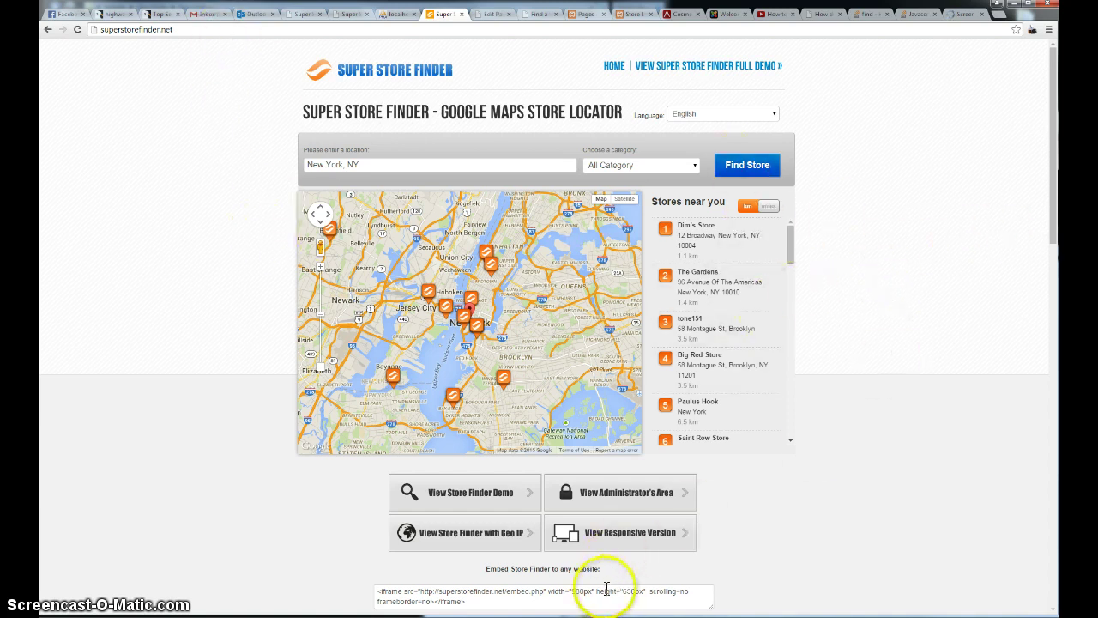
Select the iframe embed code on the Super Store Finder home page.
left_click(573, 599)
left_click_drag(522, 601, 368, 581)
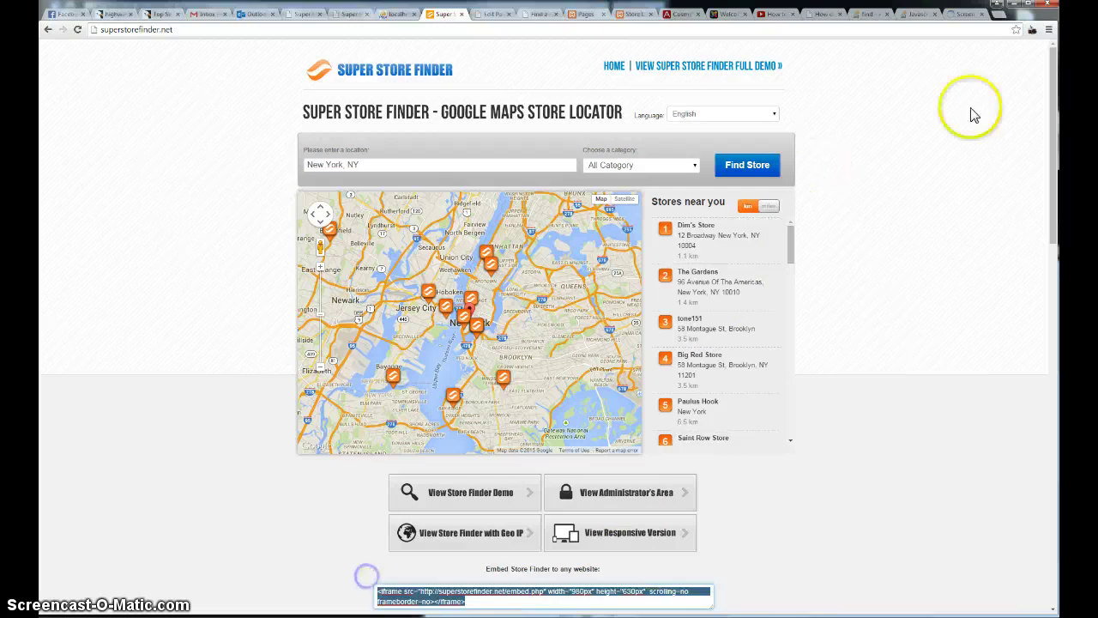
scroll(884, 365, "down", 2)
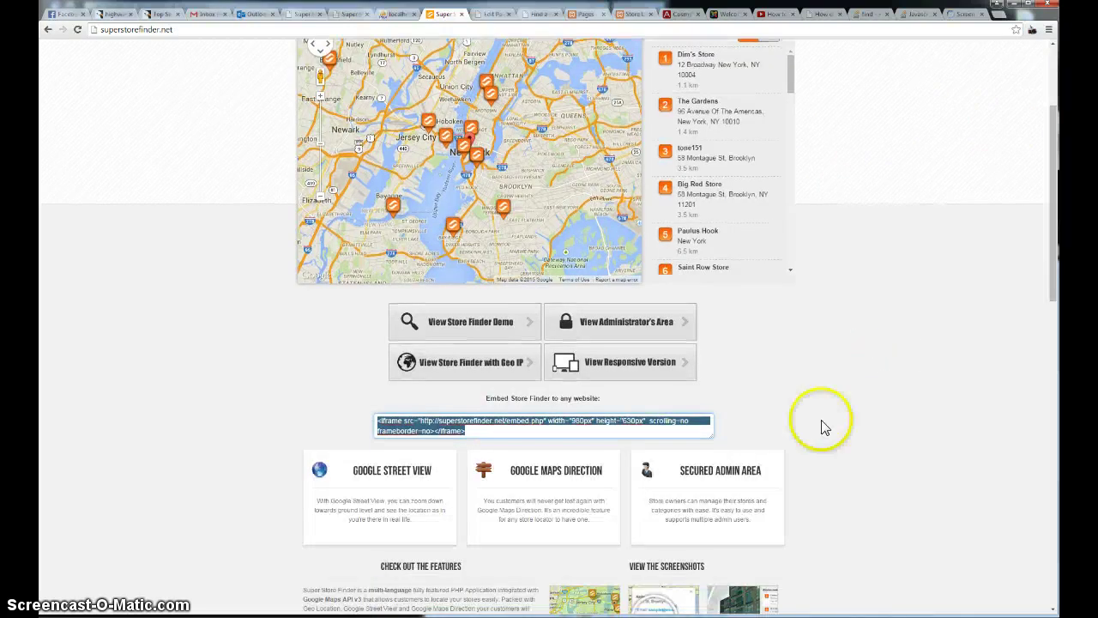
scroll(973, 307, "up", 2)
Open the full Super Store Finder demo and copy its iframe embed code with width 980px and height 630px.
left_click(777, 88)
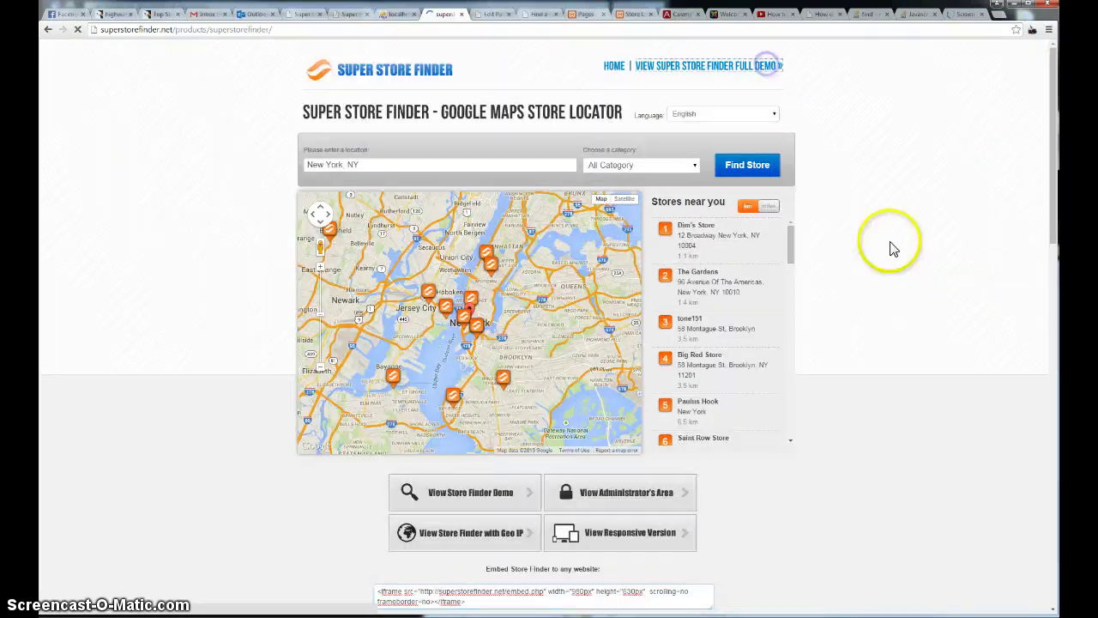
scroll(892, 248, "down", 2)
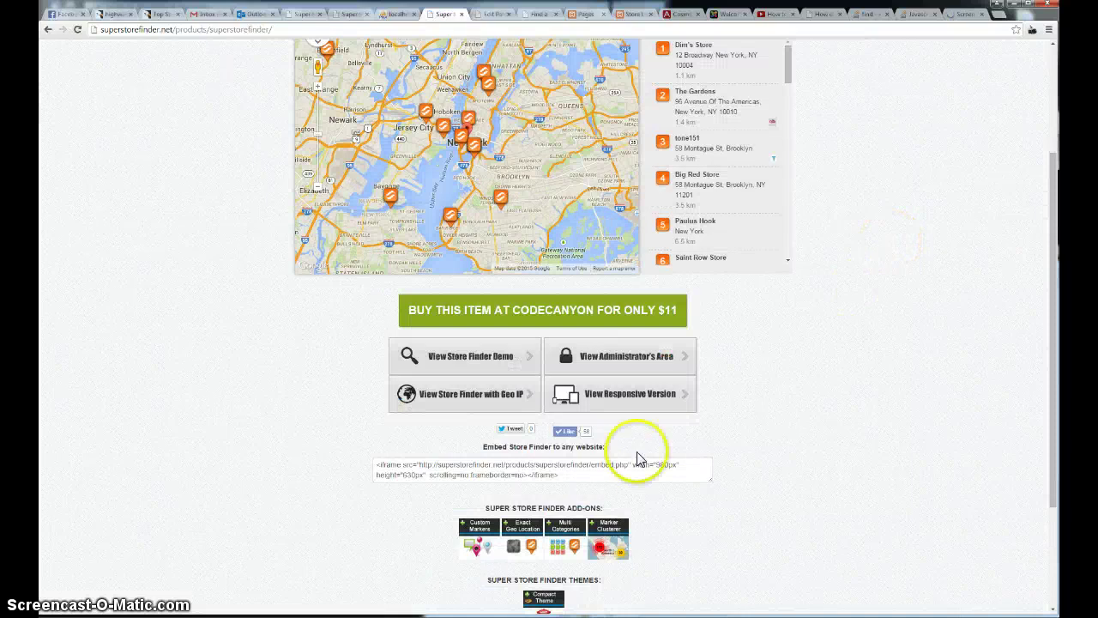
left_click_drag(638, 459, 331, 460)
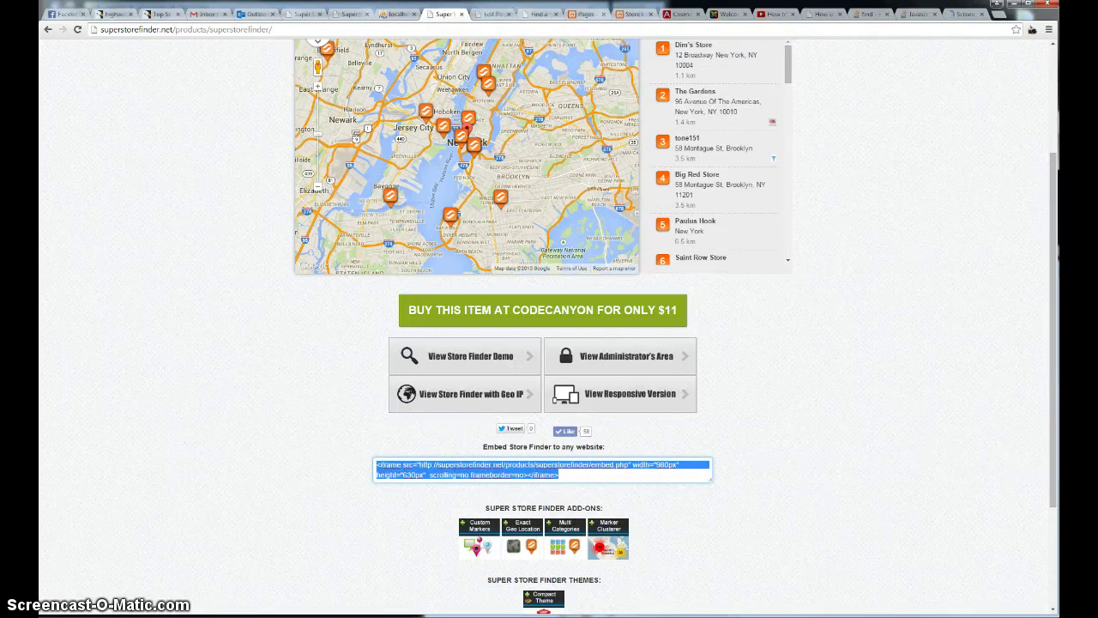
Open the Store Locator WordPress Embed page for editing on the localhost WordPress site.
left_click(489, 14)
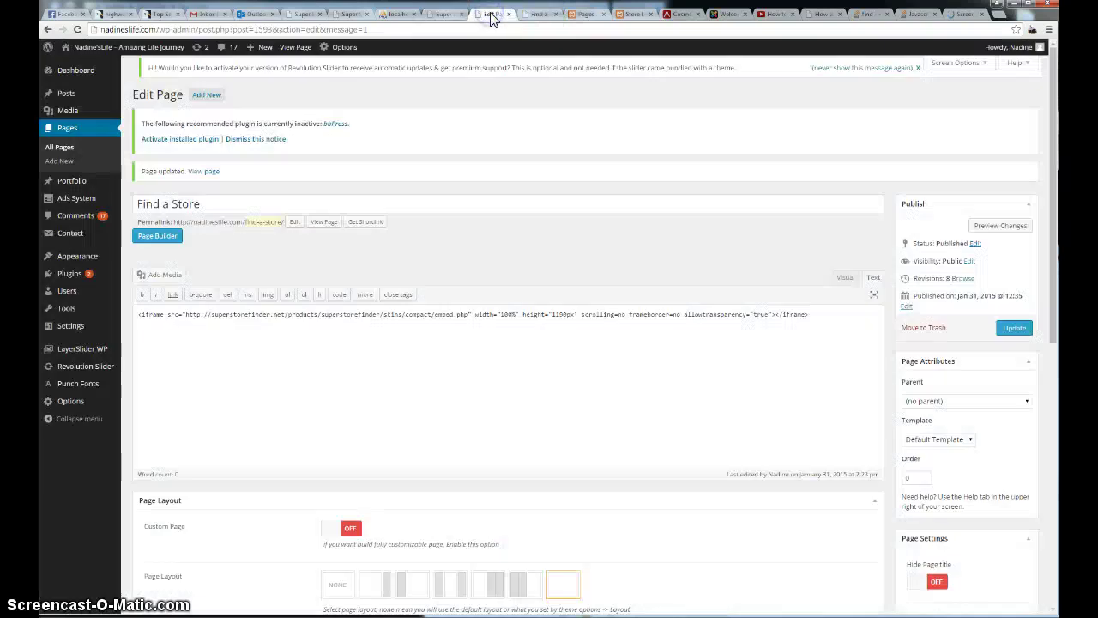
left_click(581, 15)
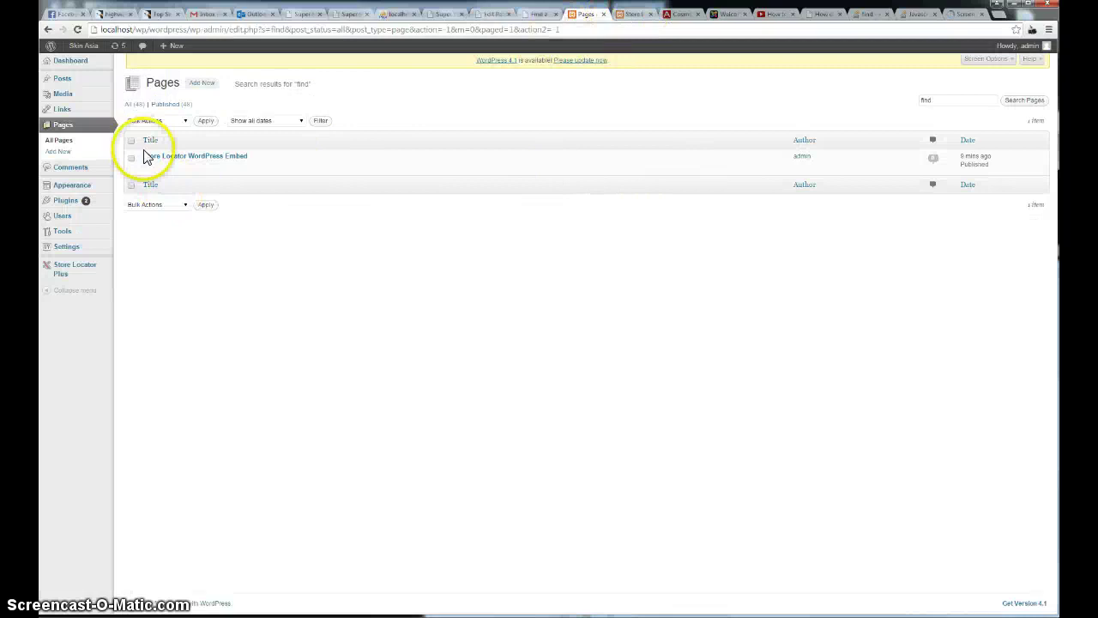
left_click(63, 125)
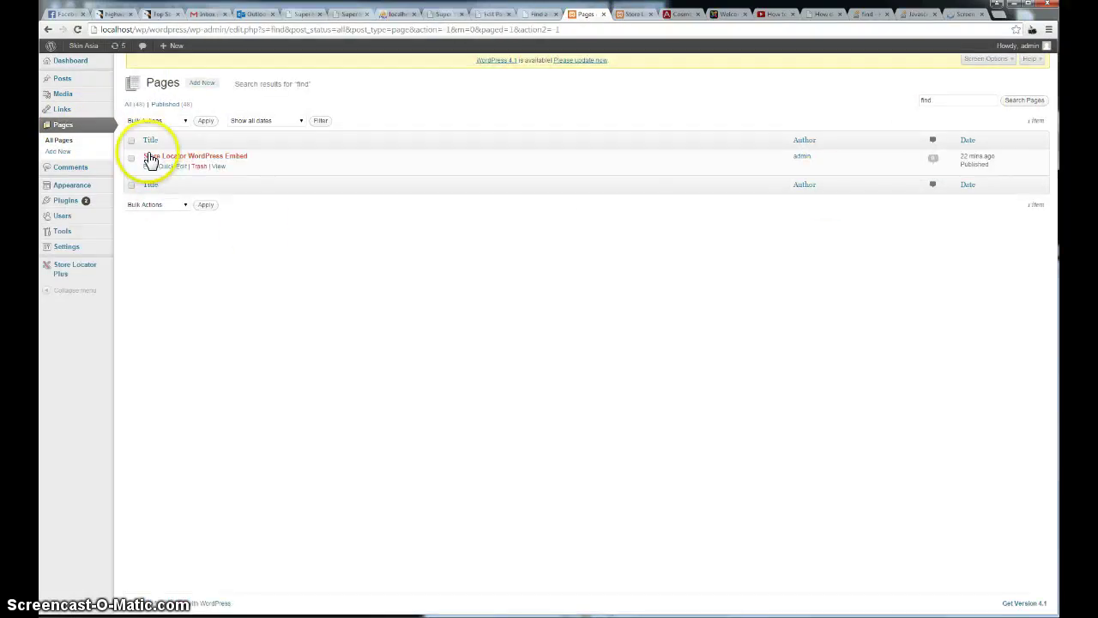
left_click(149, 167)
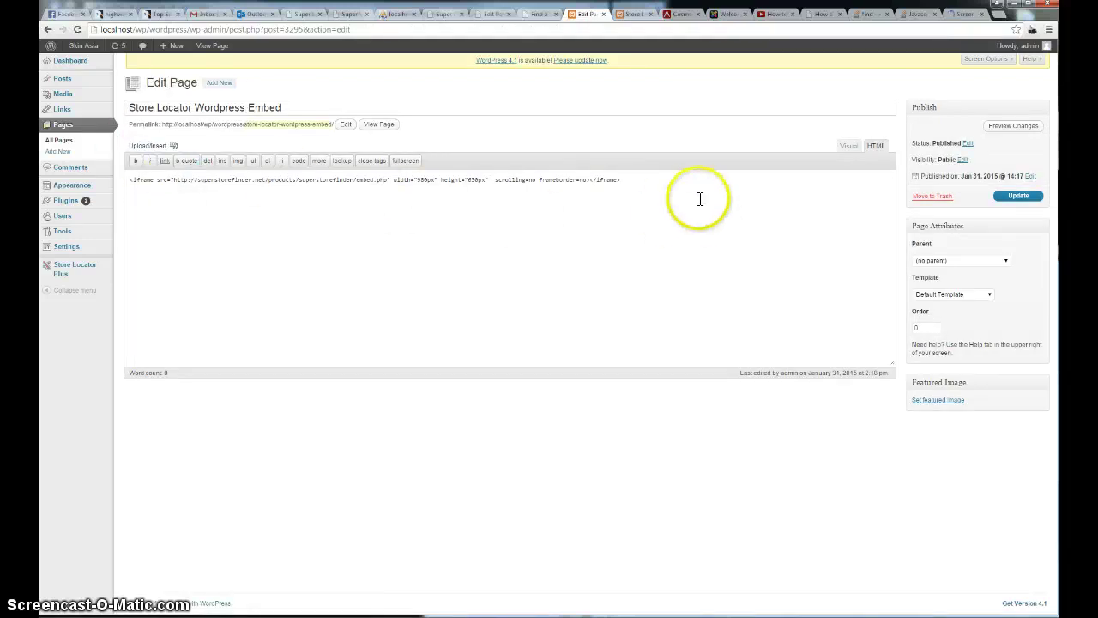
Put the 980px by 630px iframe embed code in the page's HTML content and update the page.
left_click_drag(698, 201, 86, 171)
key("ctrl+c")
left_click(483, 177)
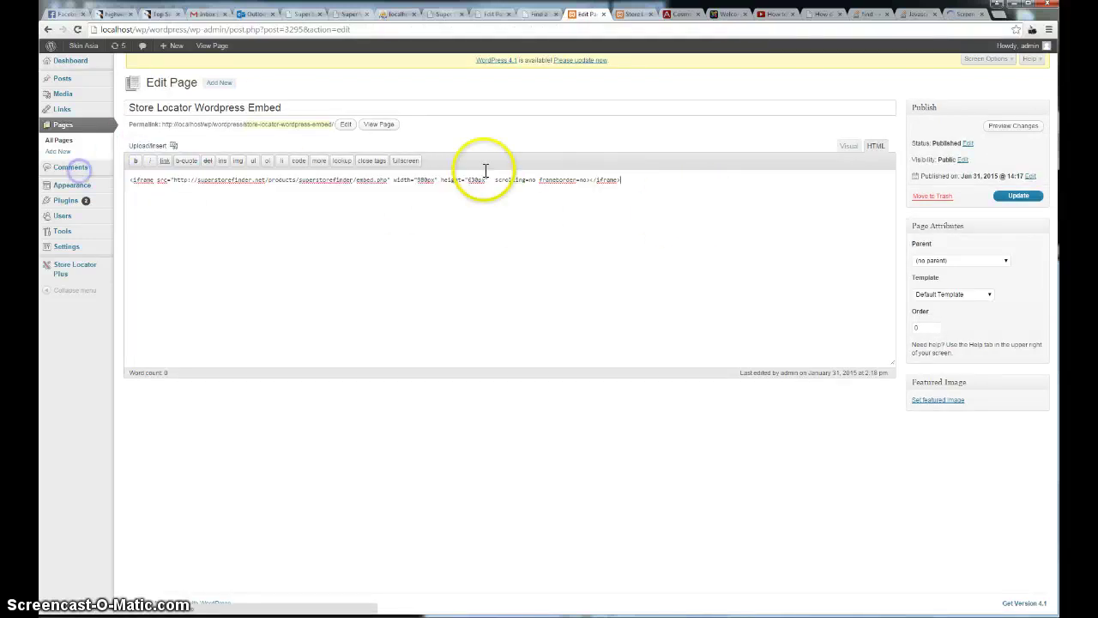
left_click(1027, 197)
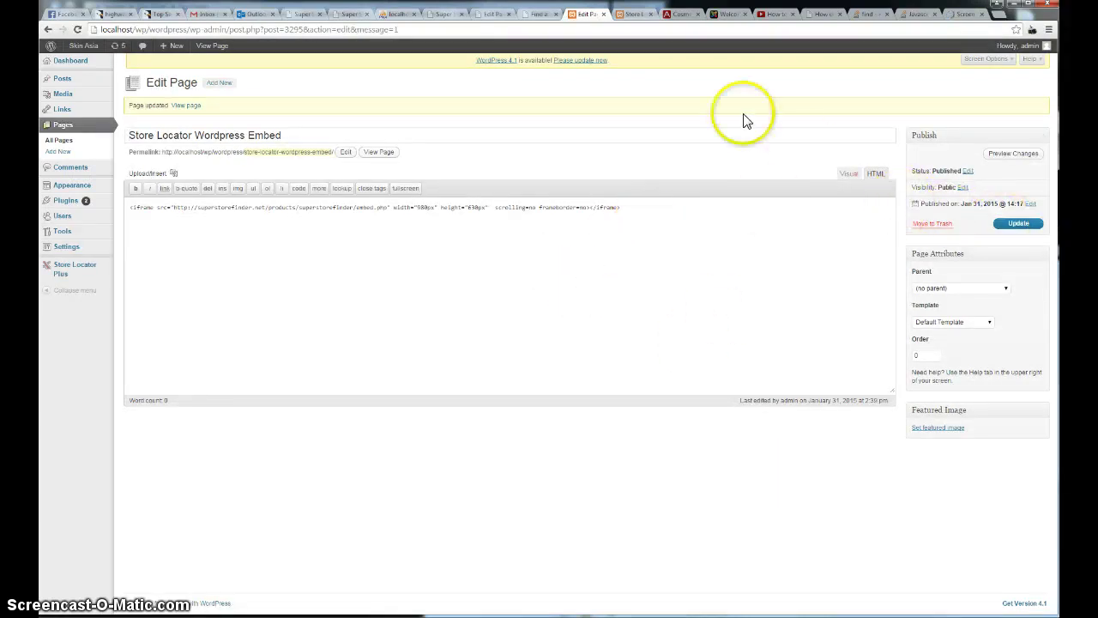
View the published Store Locator WordPress Embed page and check the map details of The Gardens, Dim's Store and tone151.
left_click(635, 13)
mouse_move(77, 45)
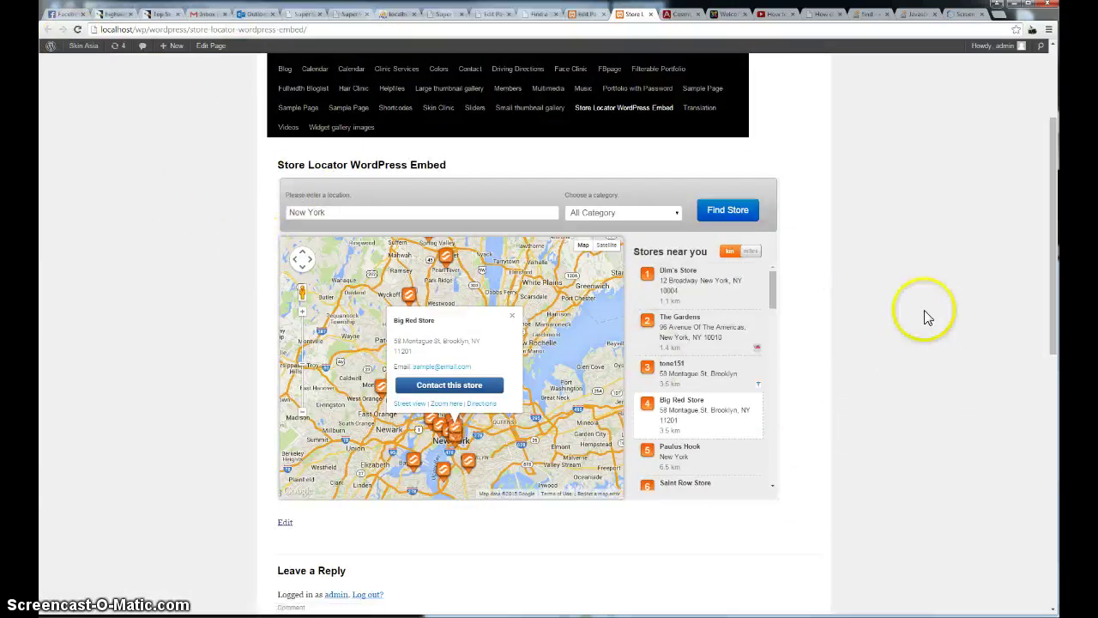
scroll(930, 313, "up", 2)
scroll(953, 198, "down", 2)
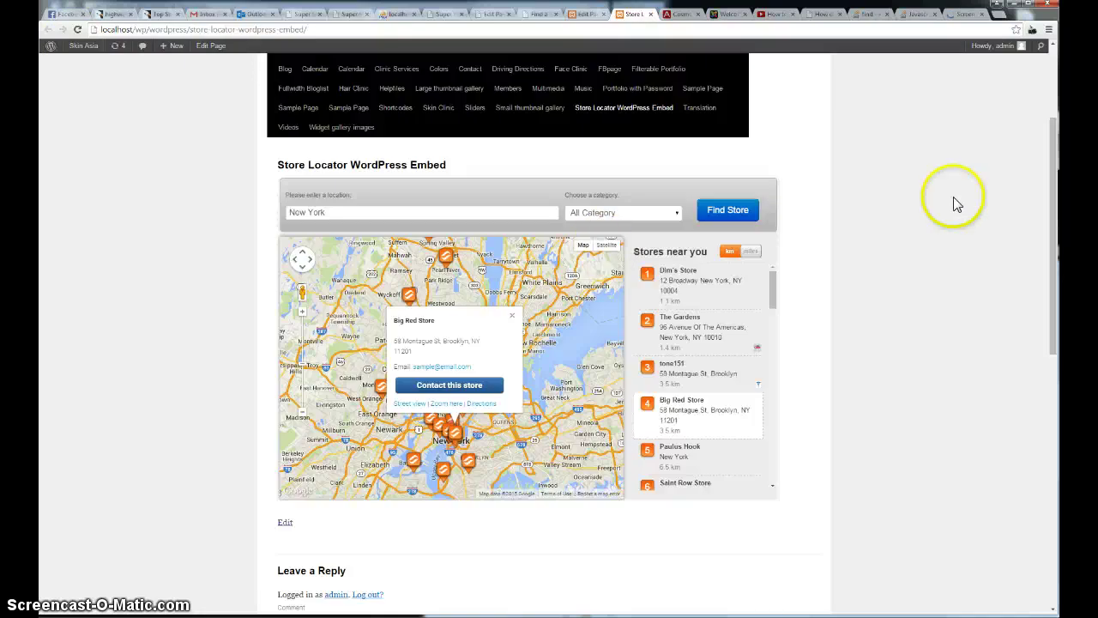
left_click(672, 323)
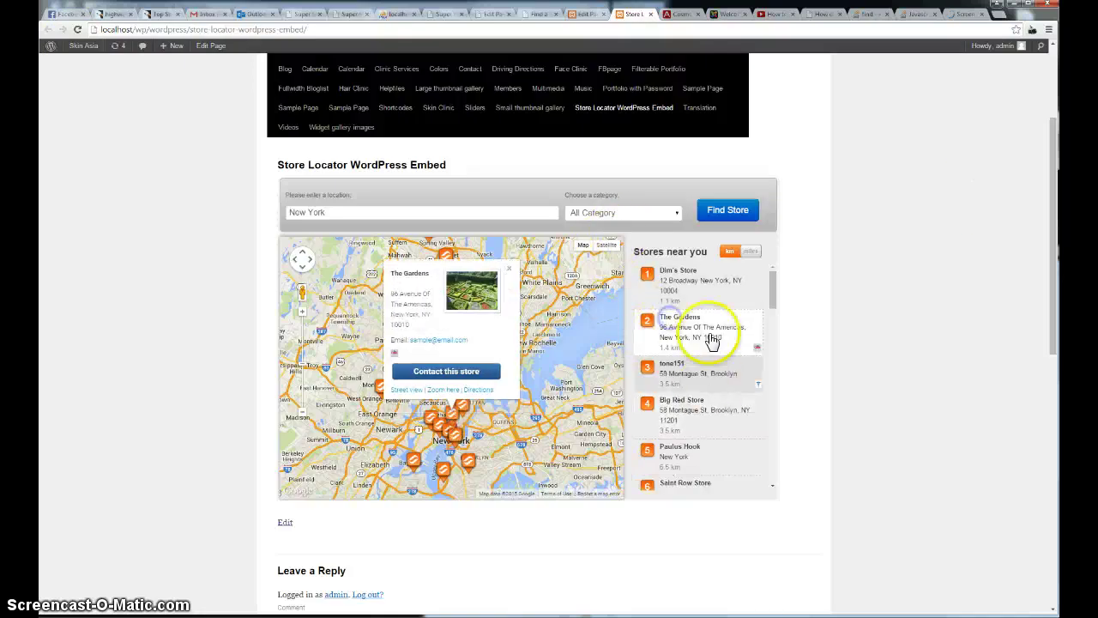
left_click(690, 291)
left_click(674, 365)
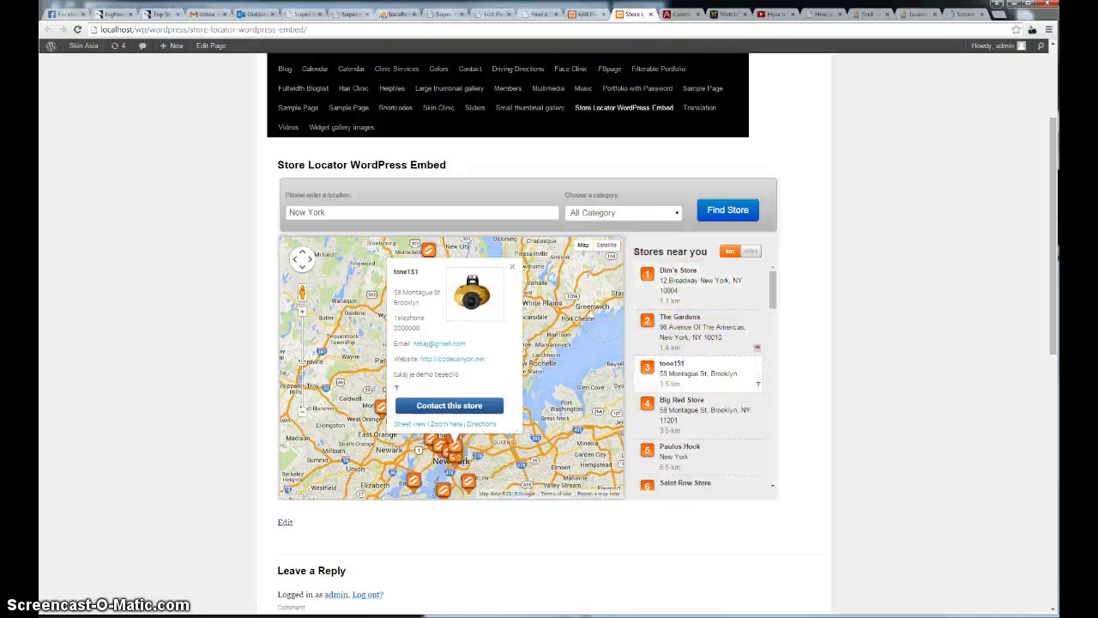
Replace the Find a Store page's content with the 980px by 630px iframe embed code and update the page.
left_click(490, 19)
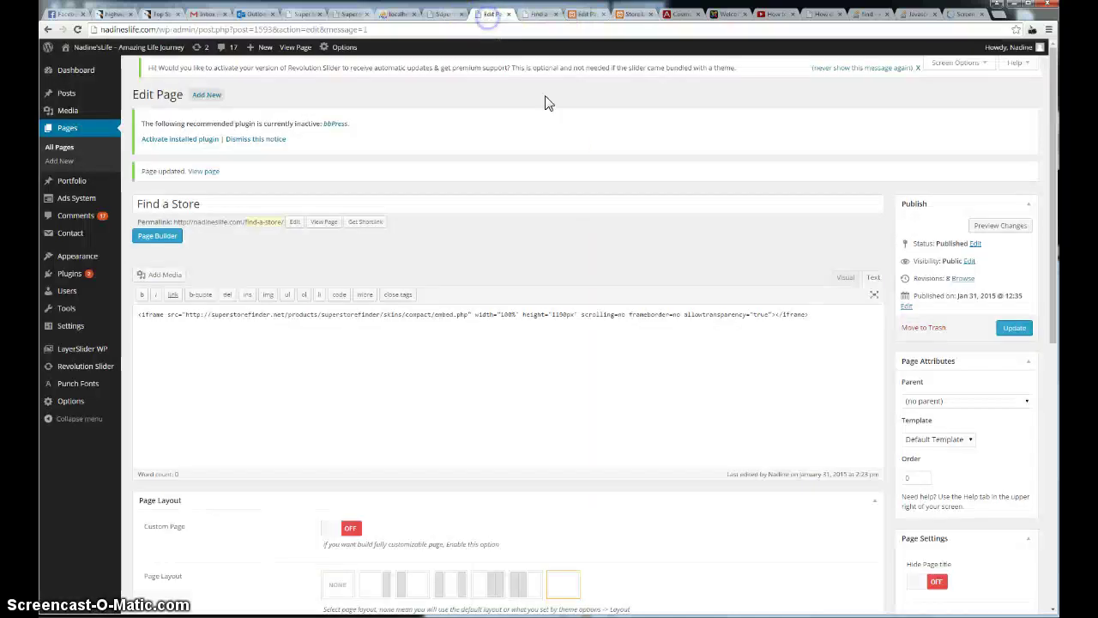
left_click(390, 361)
key("ctrl+a")
key("ctrl+v")
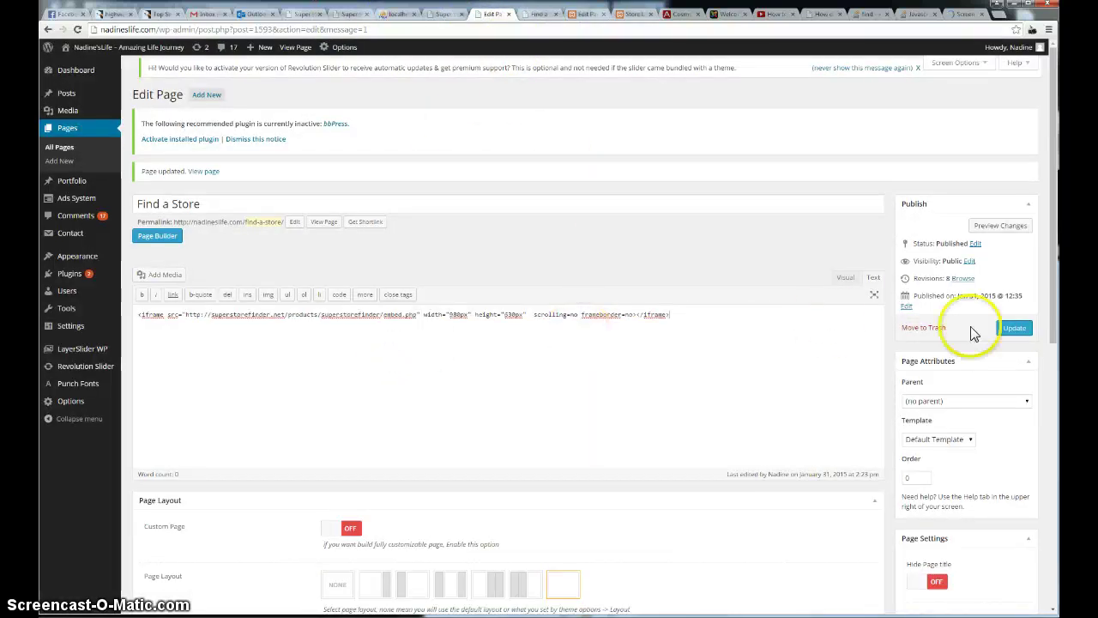
left_click(1013, 333)
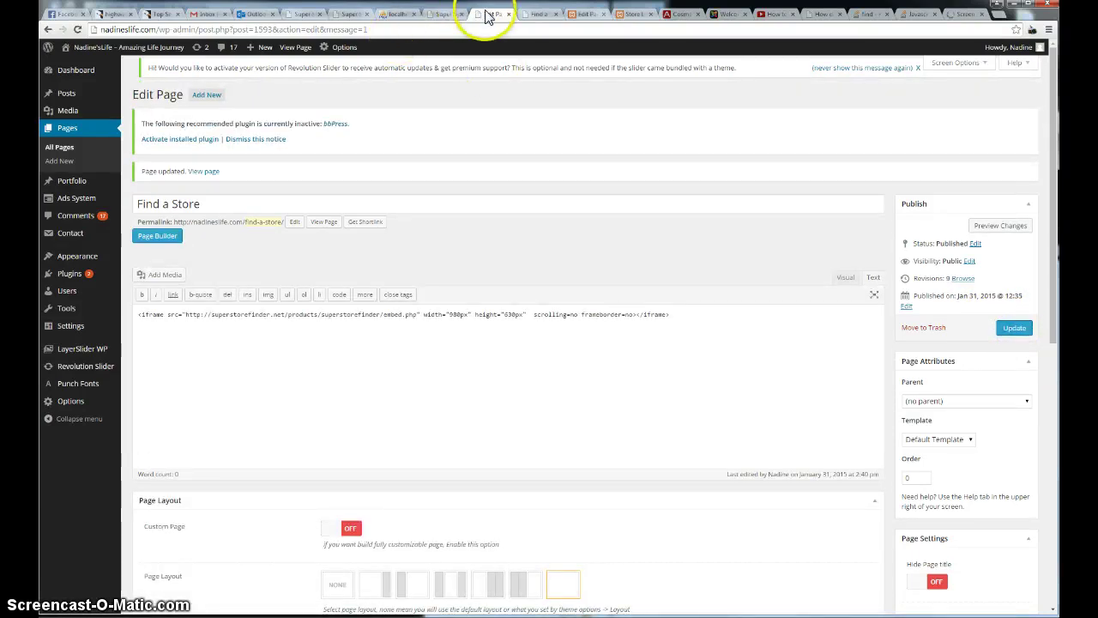
Reload the live Find a Store page and check the saito store on the embedded locator's map.
left_click(539, 15)
left_click(77, 30)
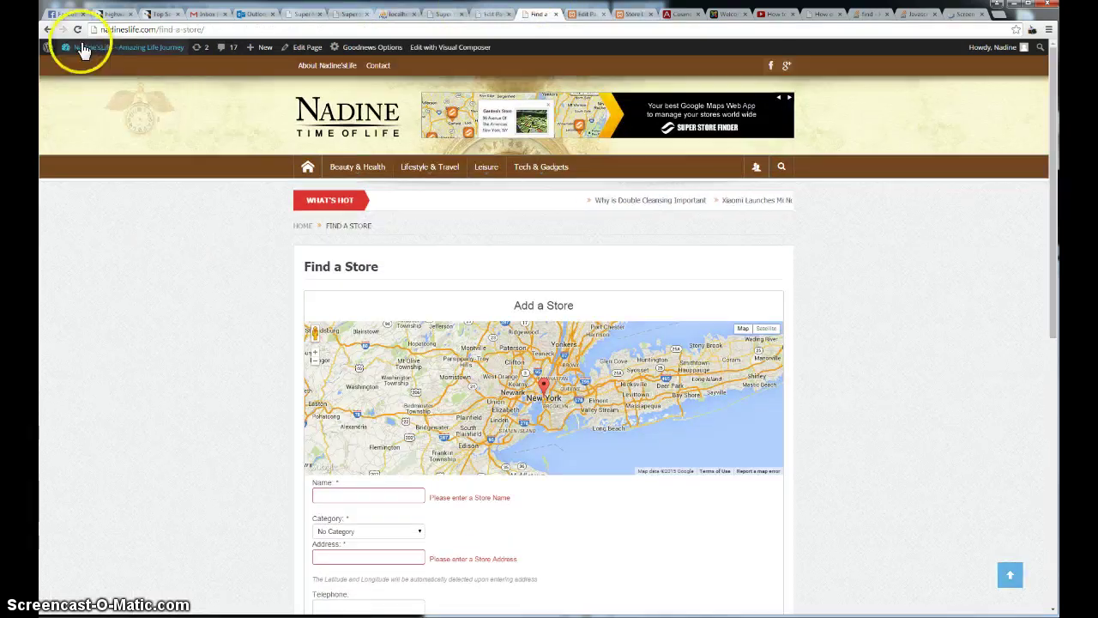
left_click(77, 30)
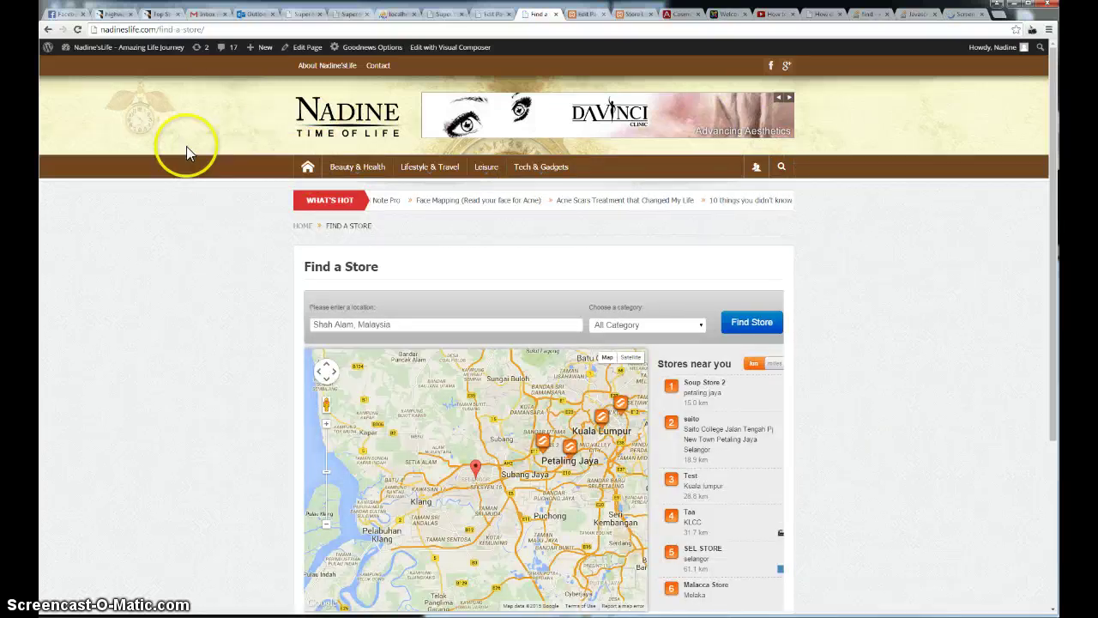
scroll(870, 303, "down", 2)
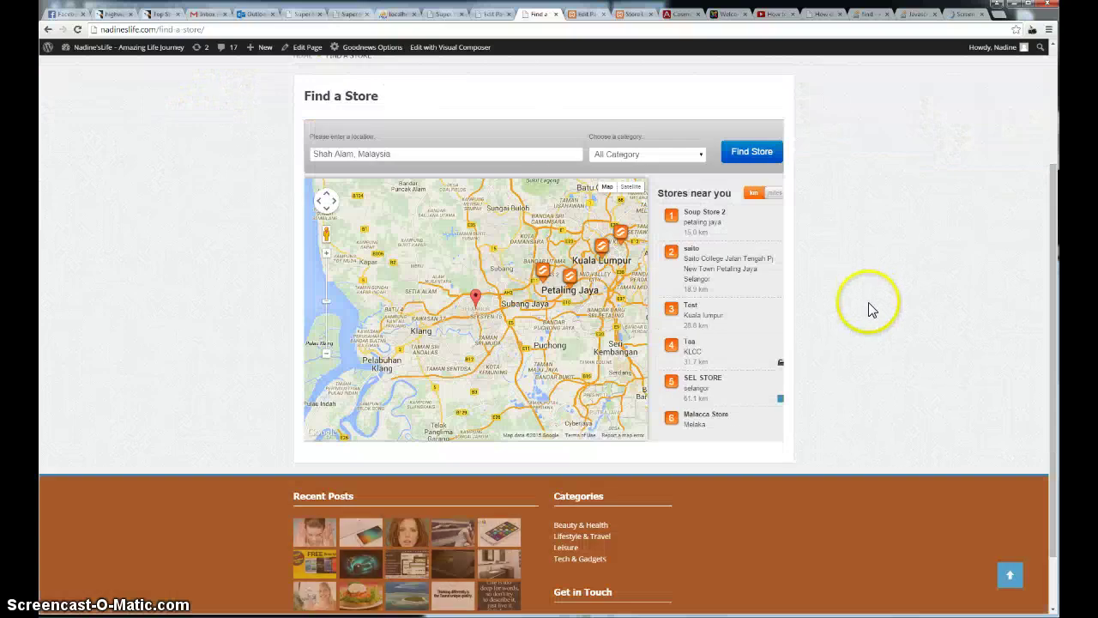
left_click(692, 249)
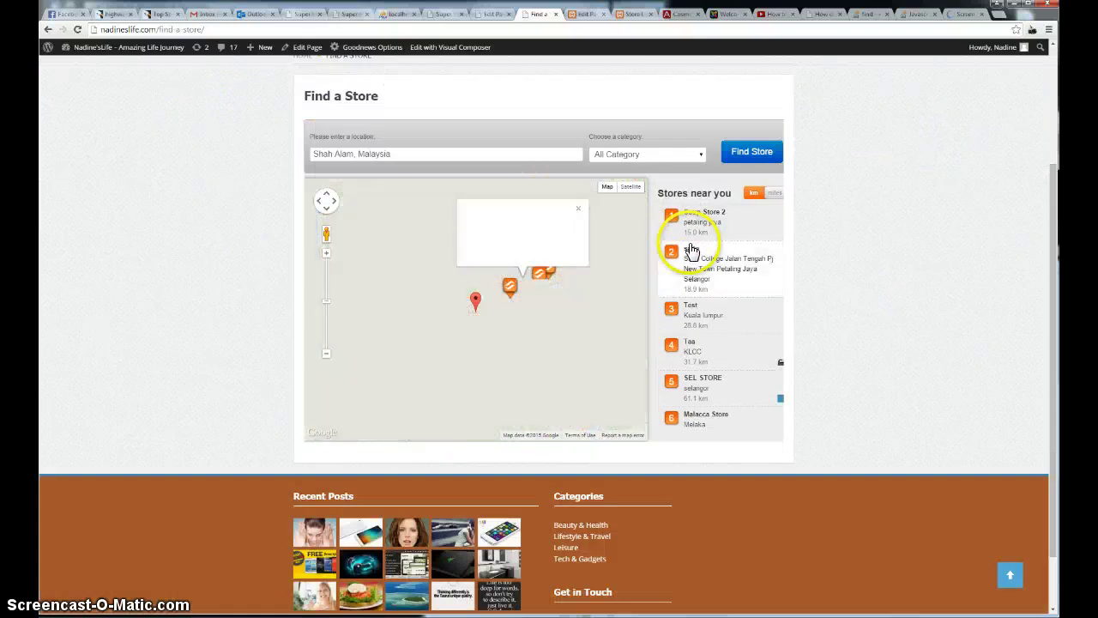
Search the embedded locator for New York and check the details of The Gardens and Big Red Store.
triple_click(430, 156)
type("NEw")
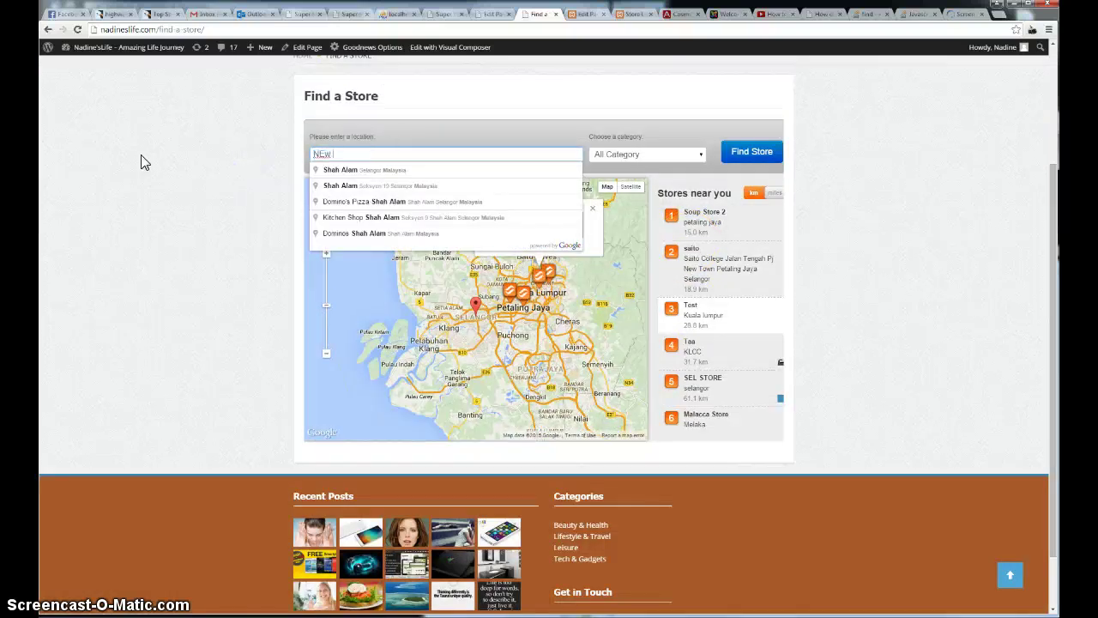
type(" York")
key("Return")
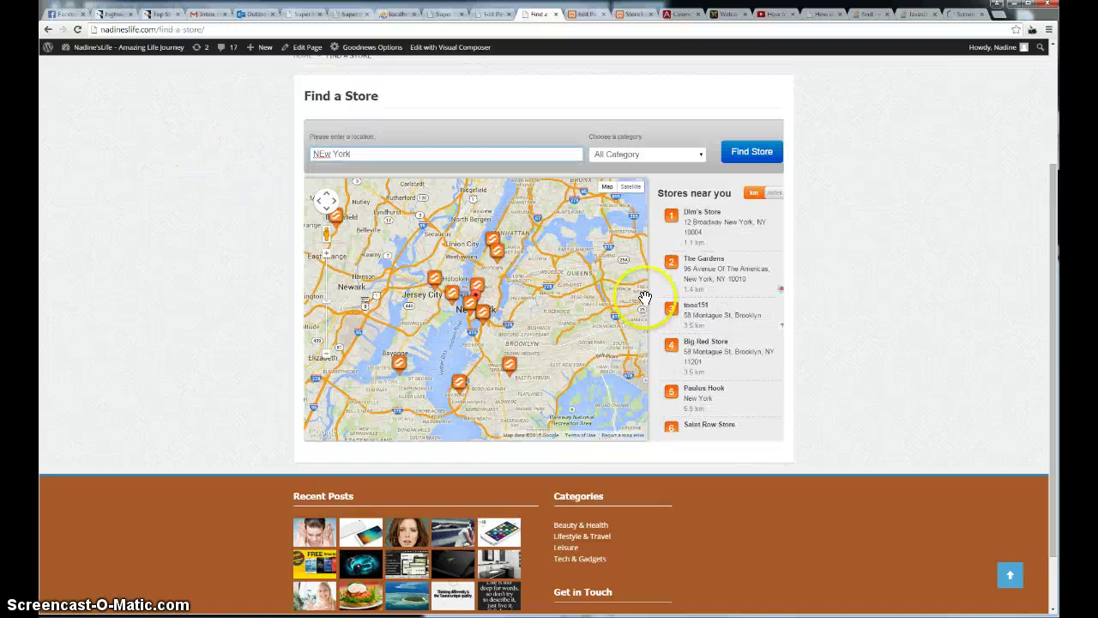
left_click(733, 279)
left_click(735, 351)
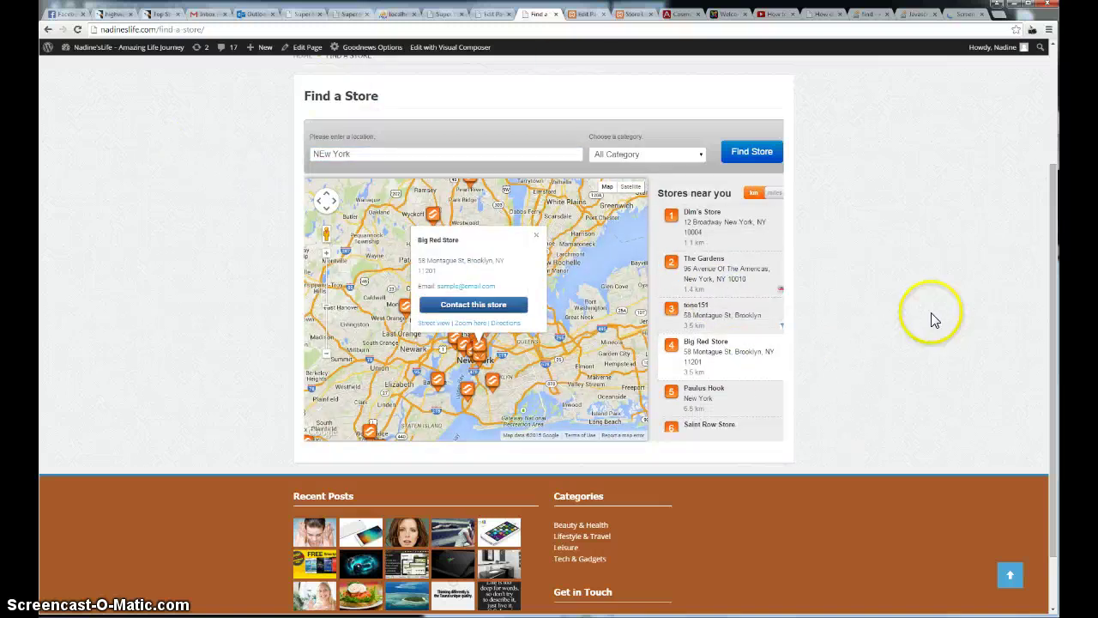
scroll(929, 320, "up", 2)
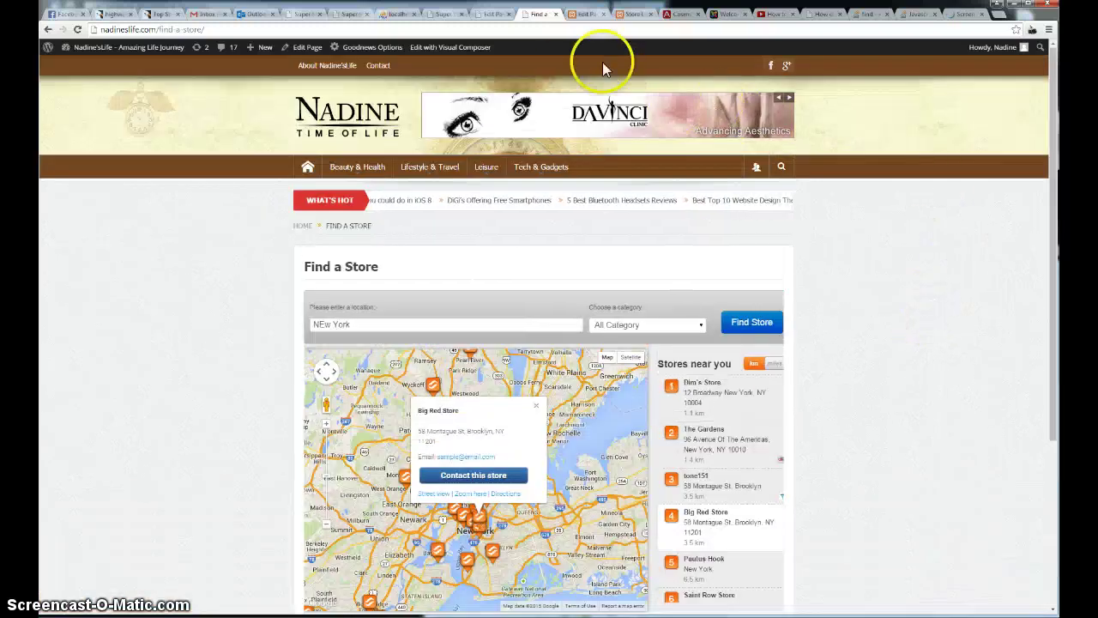
Copy the responsive version's iframe code (width 100%, height 1180px) over the Find a Store page's existing code and update the page.
left_click(444, 14)
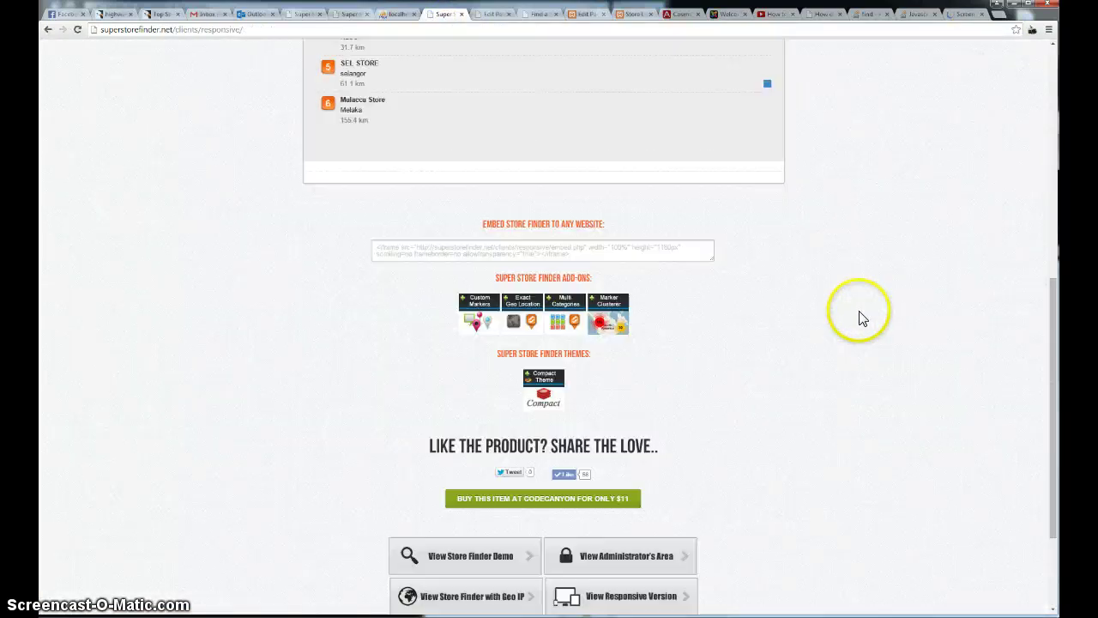
left_click(513, 247)
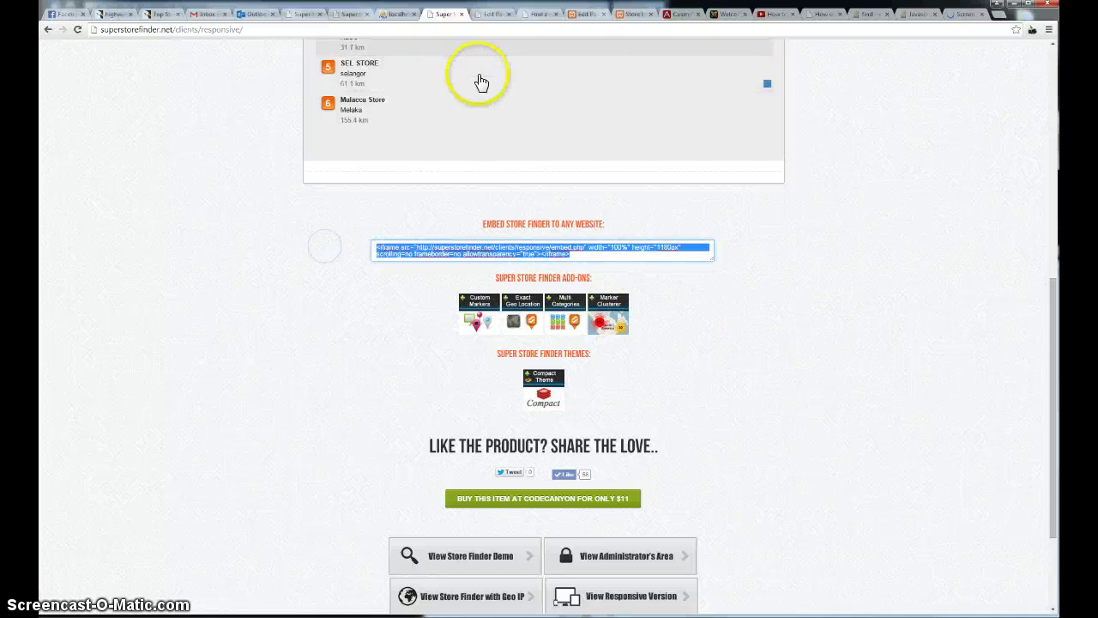
left_click(494, 14)
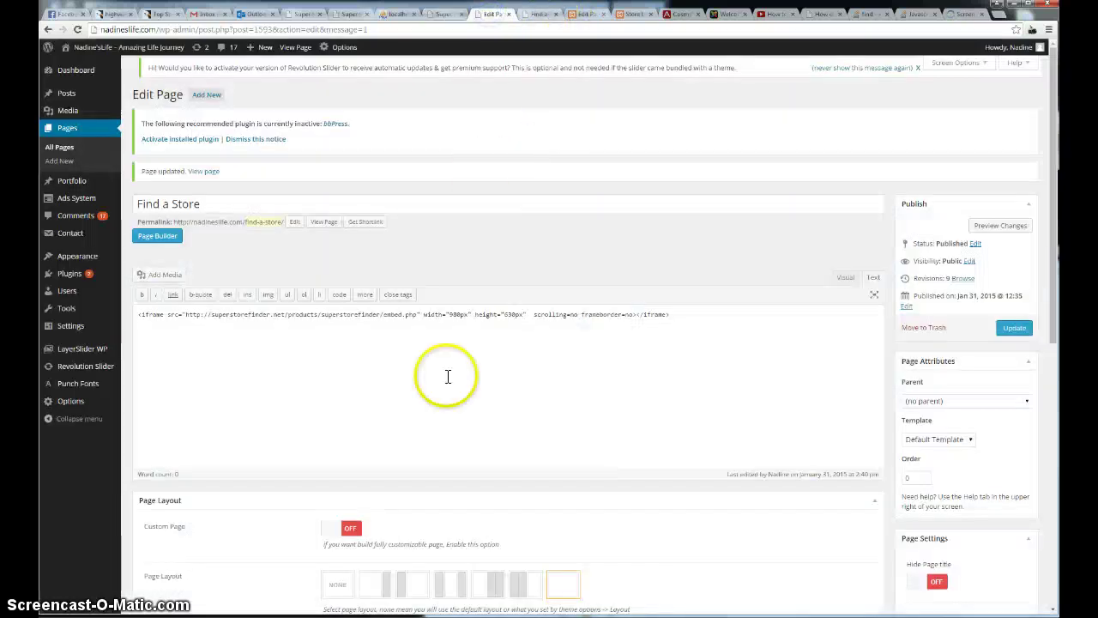
left_click(727, 317)
left_click_drag(727, 317, 152, 318)
right_click(37, 319)
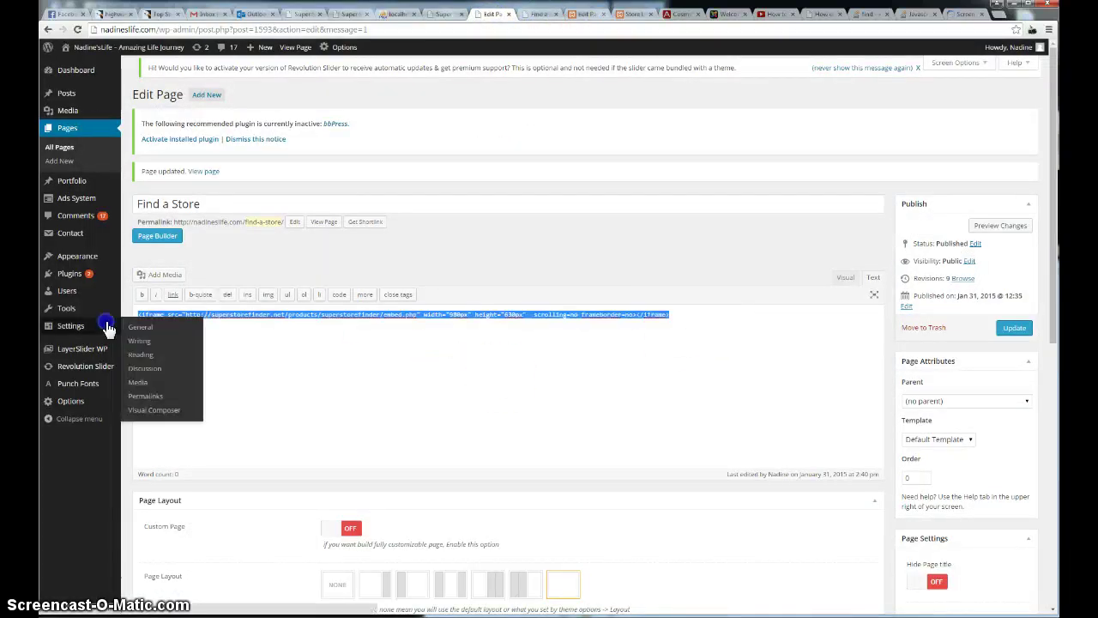
left_click(77, 343)
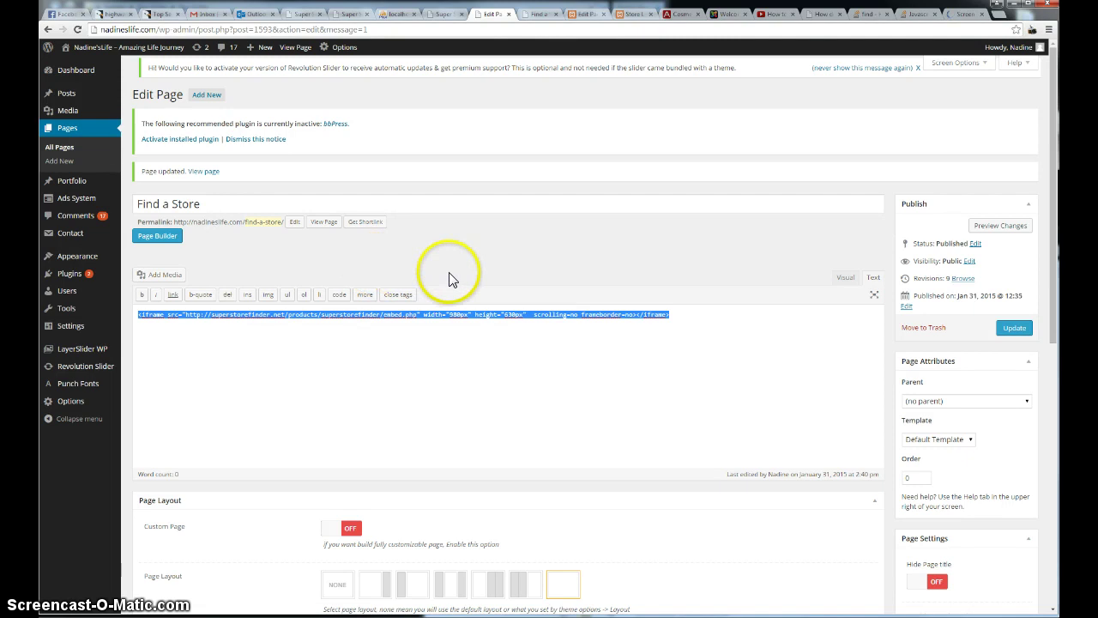
key("ctrl+v")
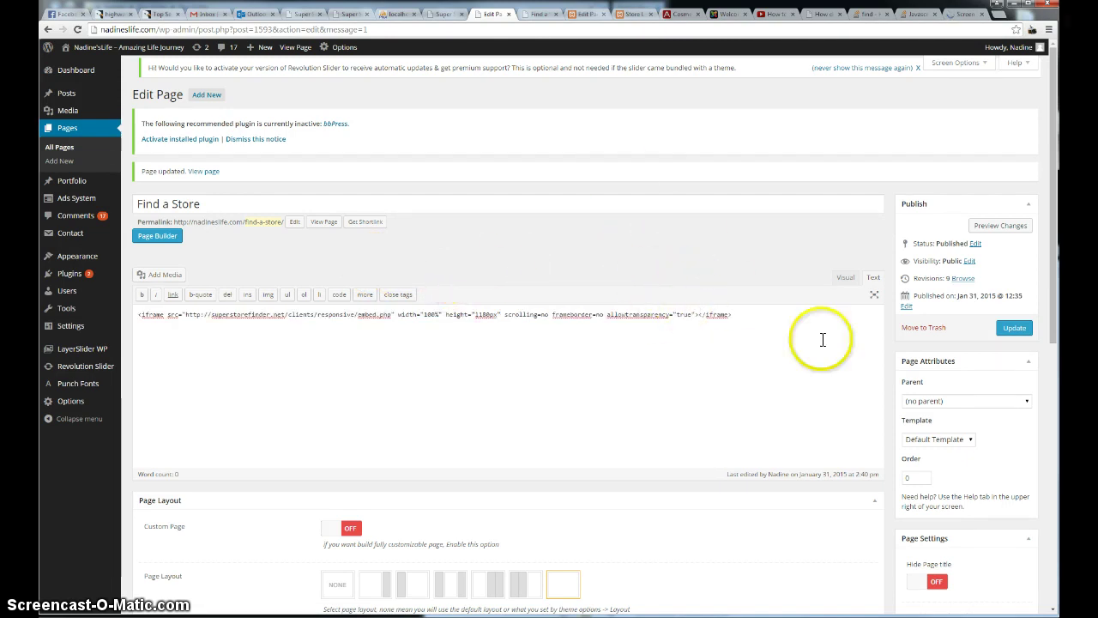
left_click(1015, 330)
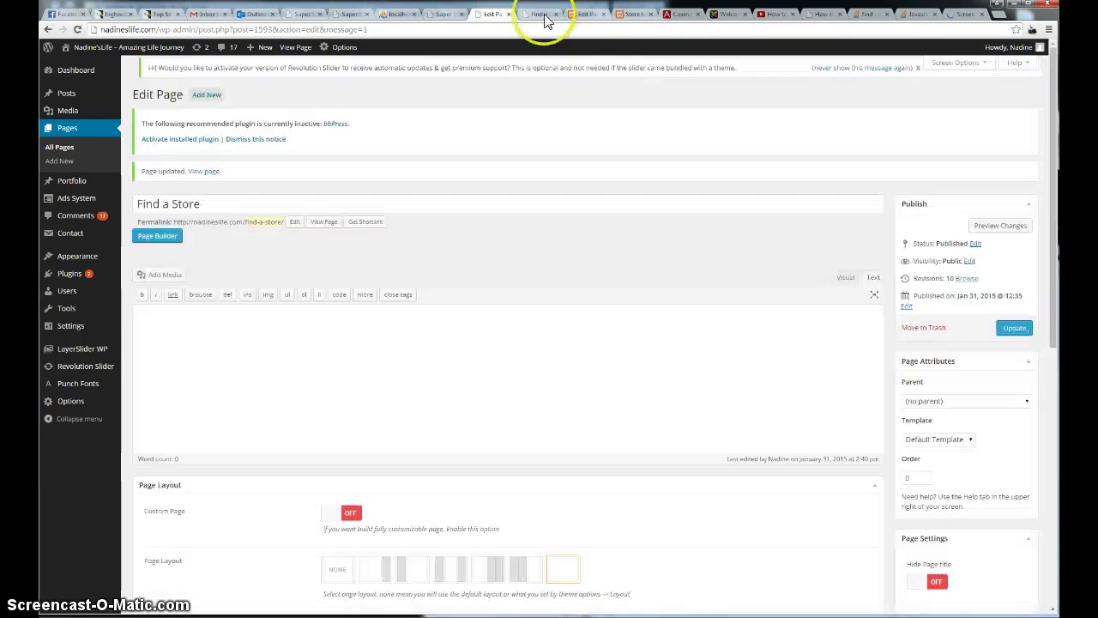
Reload the live Find a Store page and view the embedded responsive store locator.
left_click(542, 16)
left_click(77, 29)
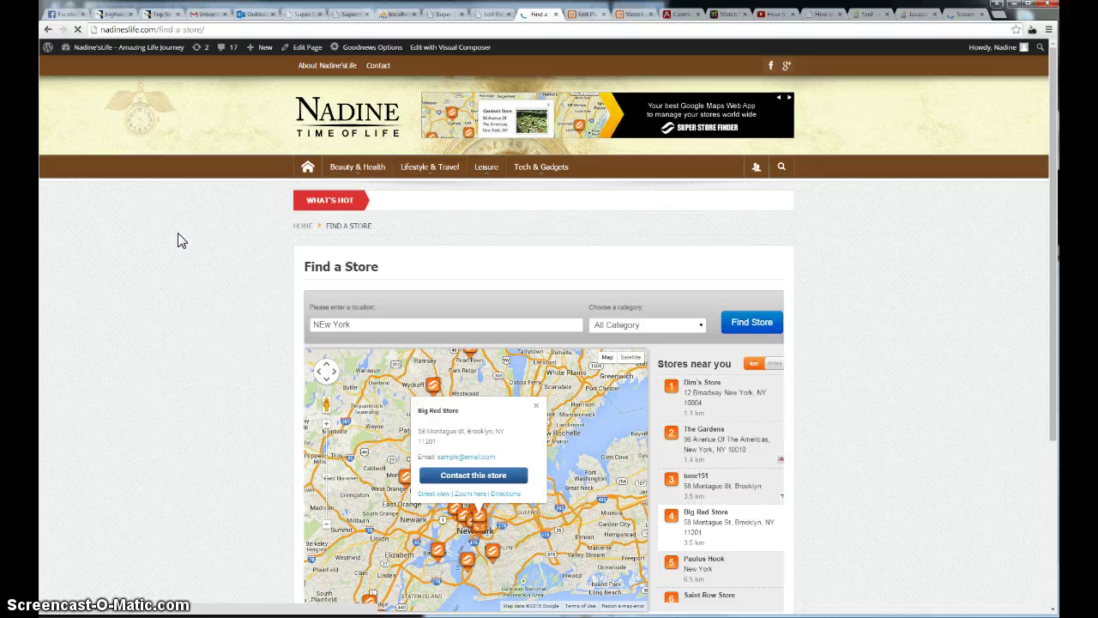
scroll(177, 241, "down", 2)
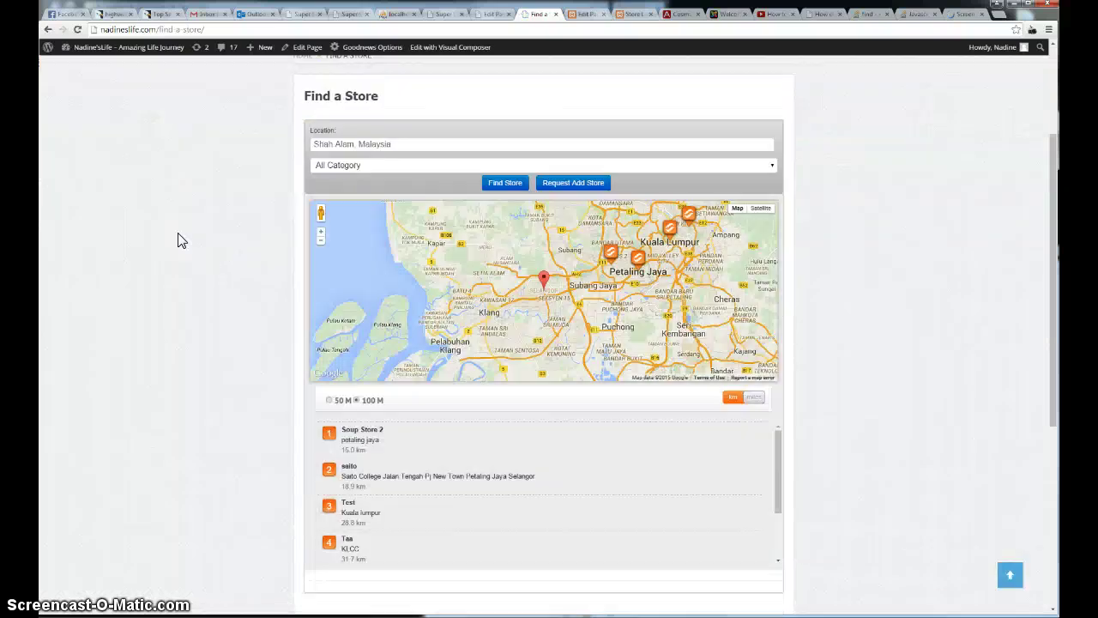
Open the Request Add Store form in the embedded responsive locator and look through its fields.
scroll(178, 241, "down", 2)
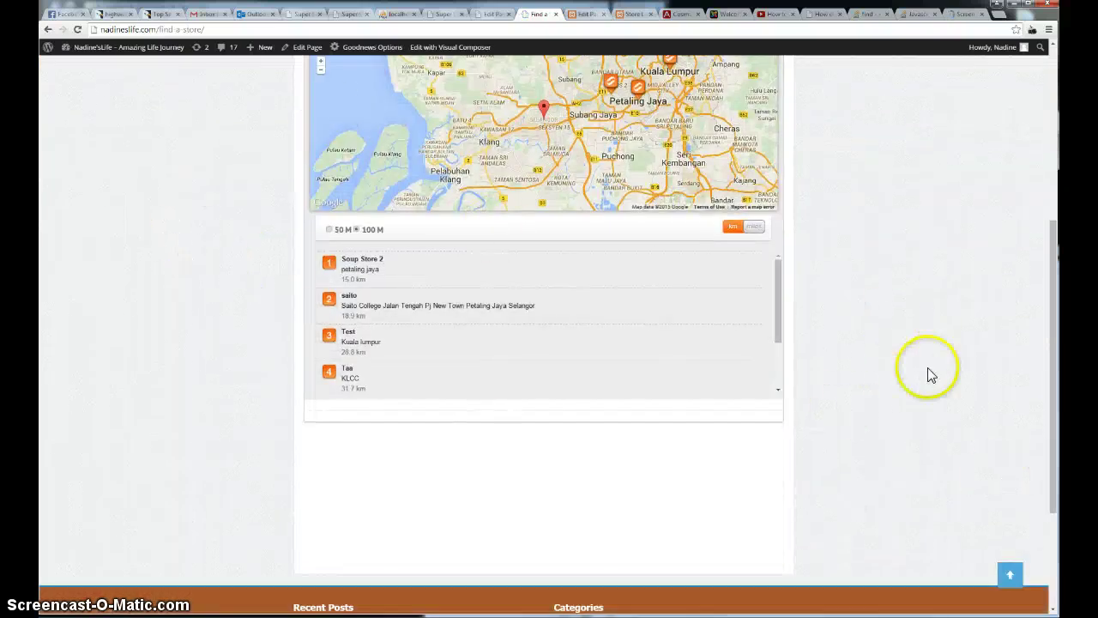
scroll(828, 299, "down", 2)
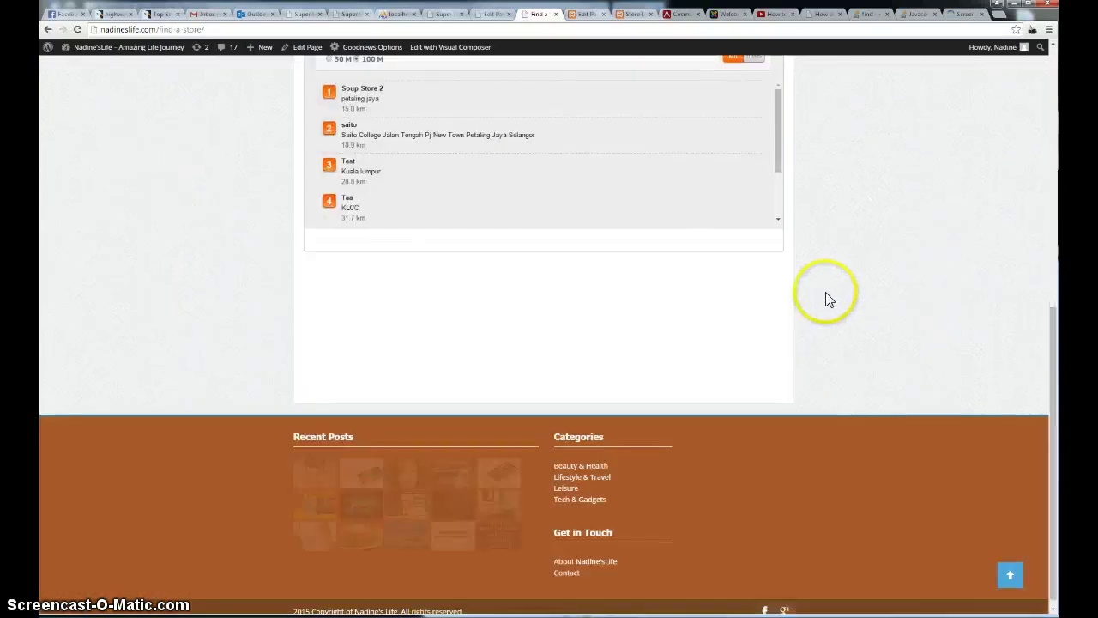
key("F5")
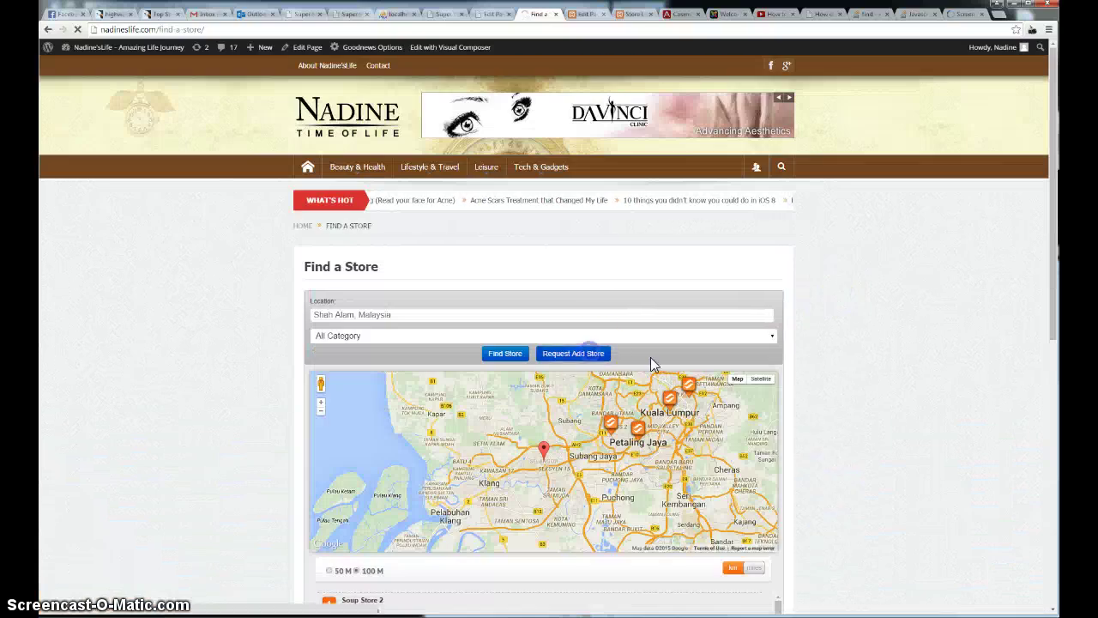
scroll(892, 369, "up", 2)
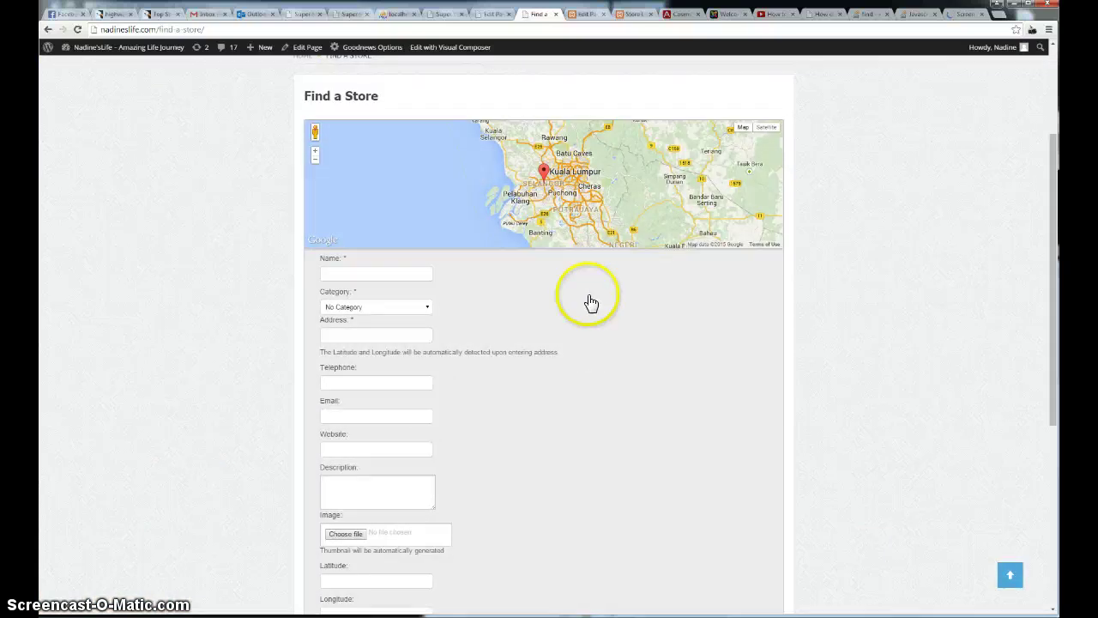
scroll(898, 336, "down", 2)
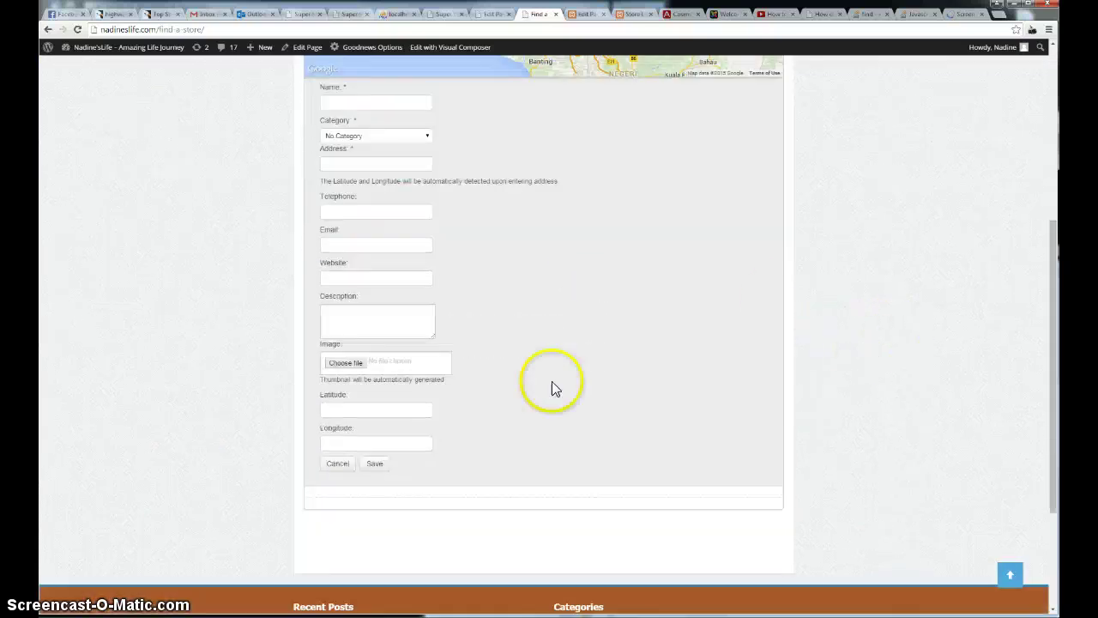
Submit the add-store form empty to test its required fields, and cancel back to the store list.
left_click(375, 463)
scroll(846, 404, "up", 2)
scroll(846, 404, "down", 2)
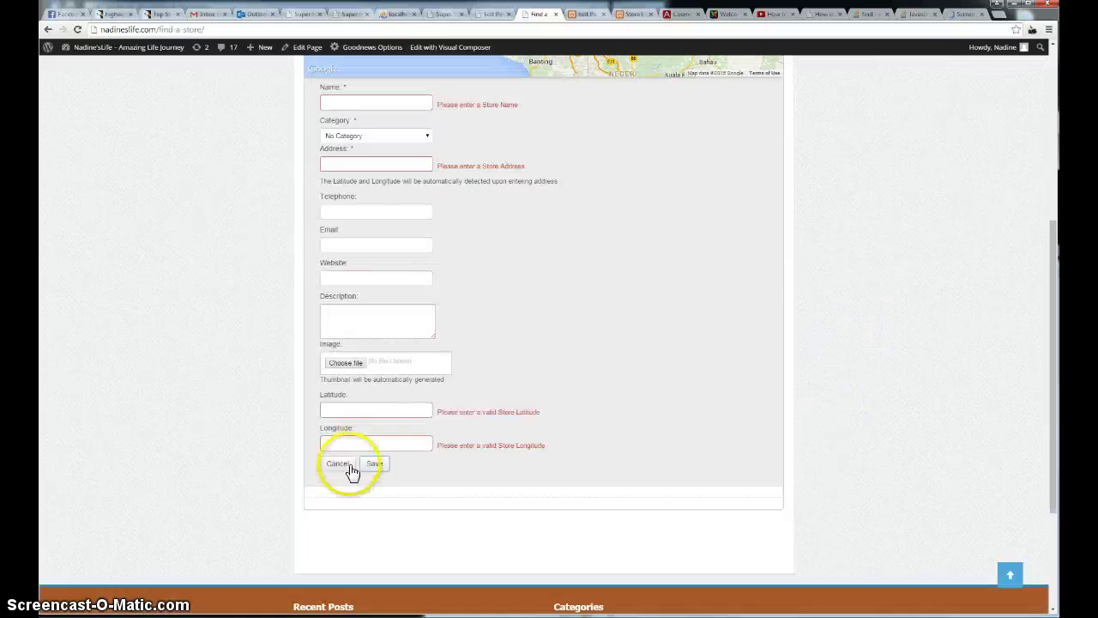
left_click(348, 468)
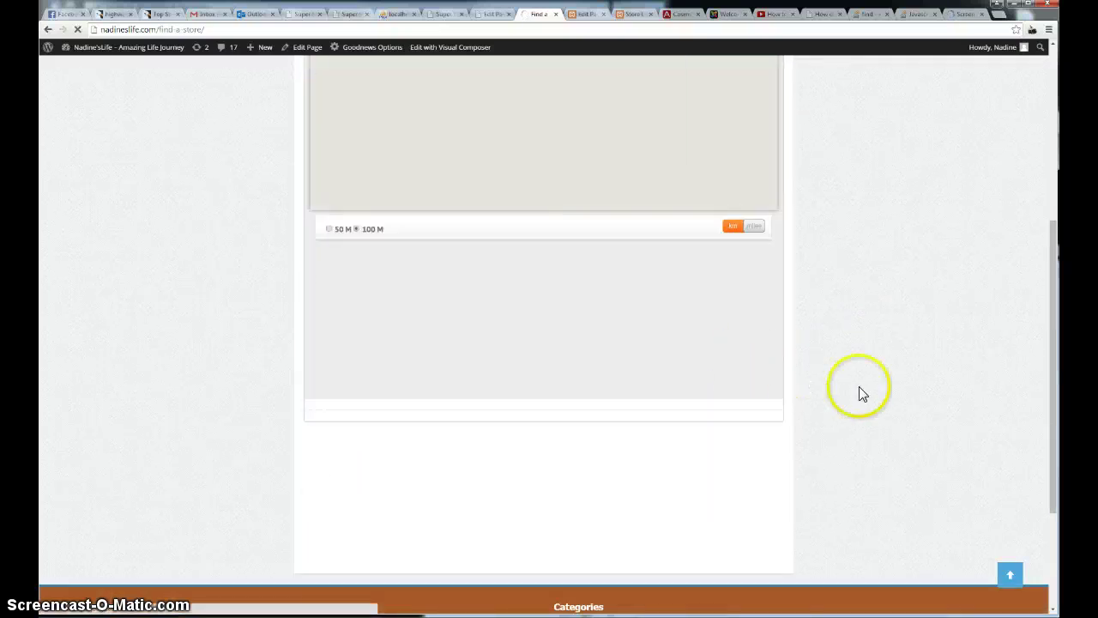
scroll(858, 387, "down", 2)
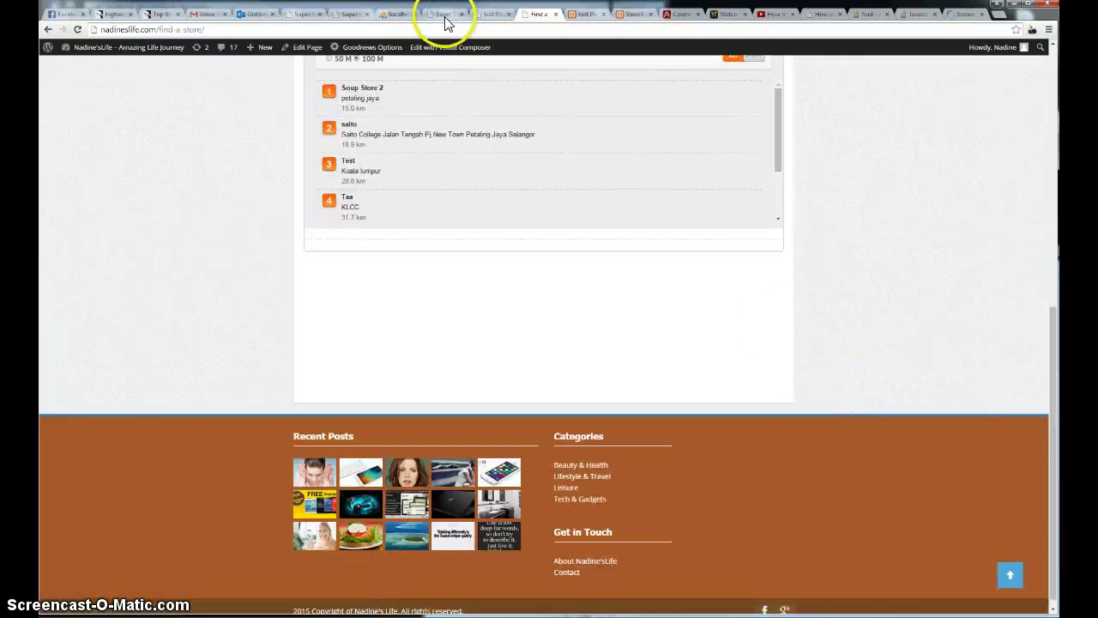
View the Compact theme demo of Super Store Finder from its embed code up to the search form.
left_click(314, 16)
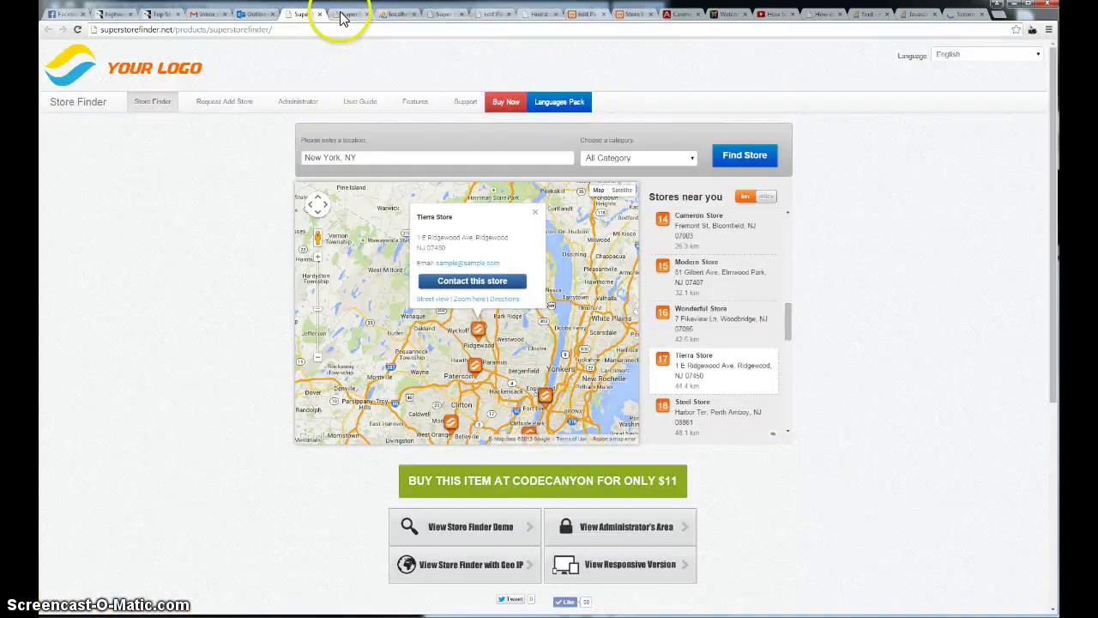
left_click(348, 15)
scroll(289, 196, "up", 2)
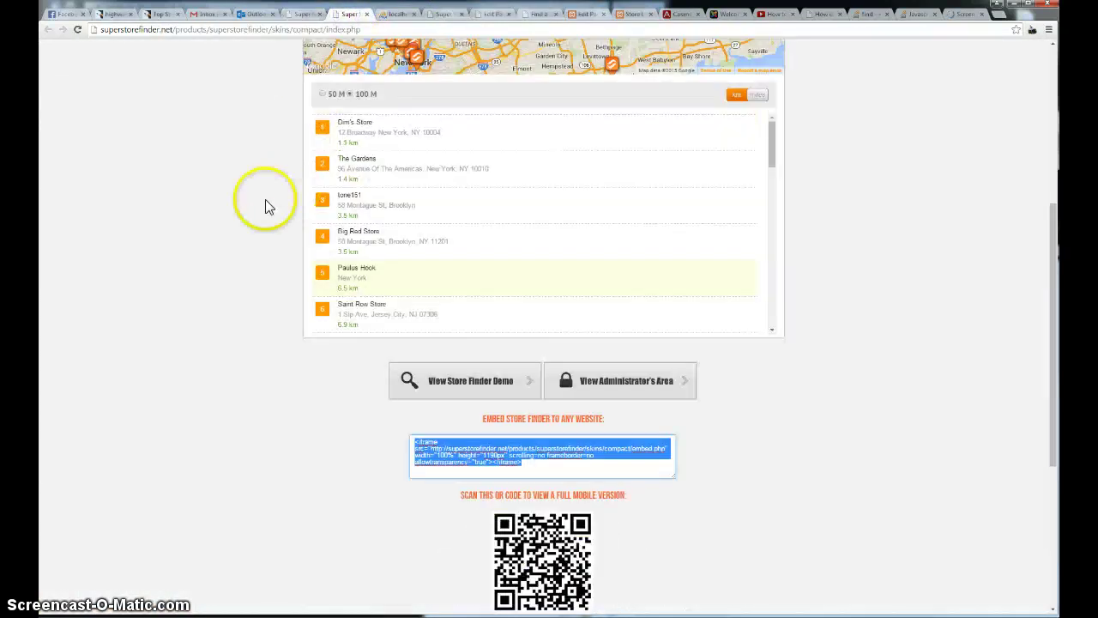
scroll(258, 206, "up", 4)
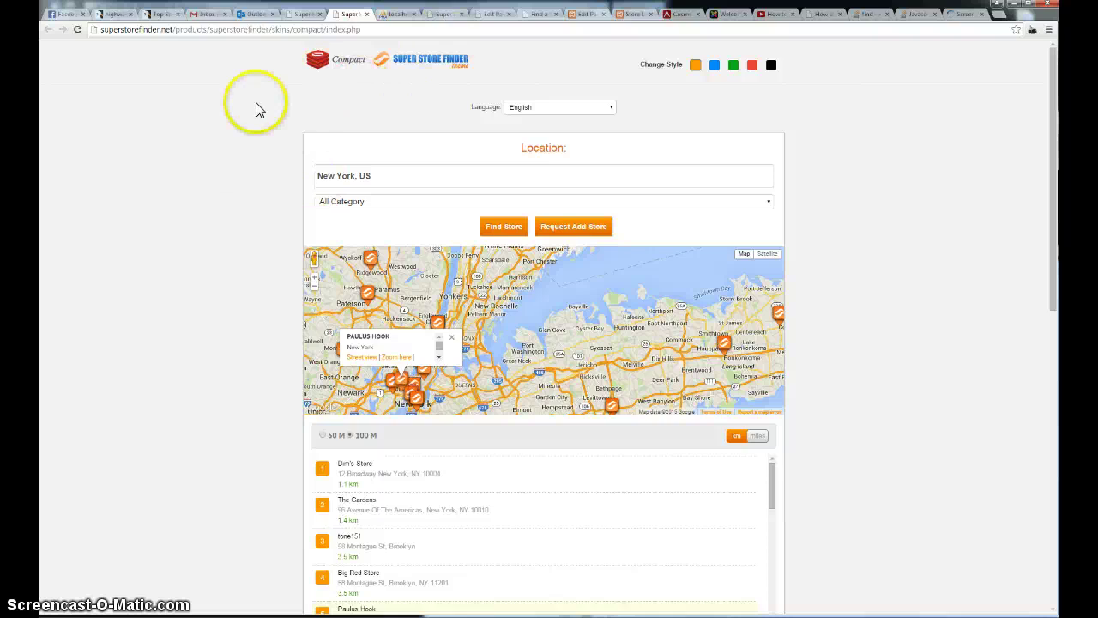
Open the Super Store Finder - Compact Theme item from the CodeCanyon portfolio and launch its live preview.
left_click(112, 15)
scroll(186, 142, "up", 3)
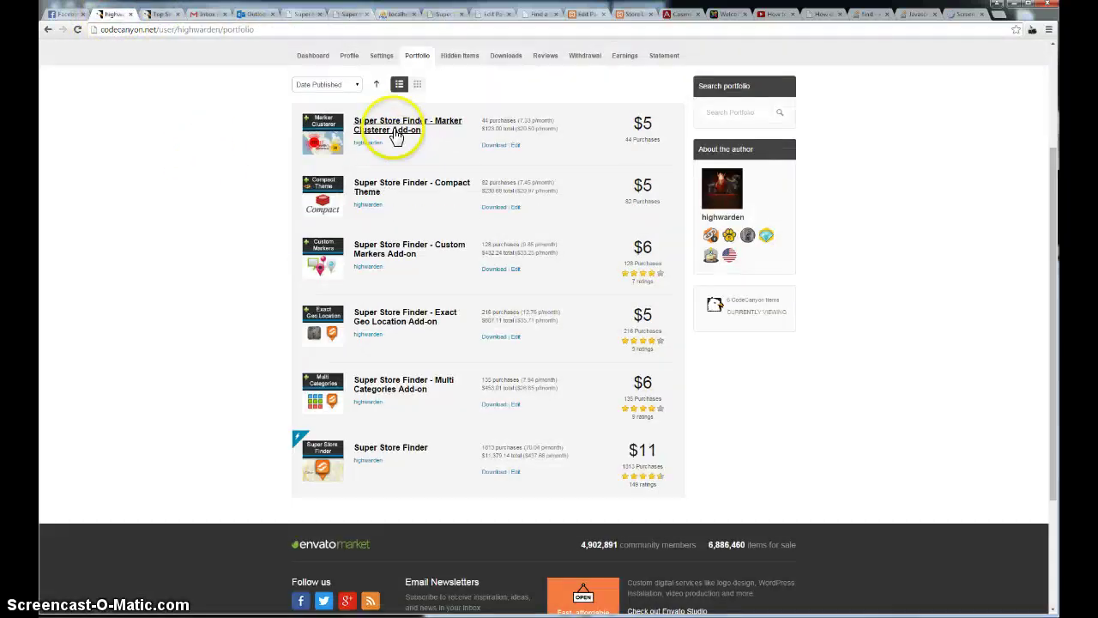
left_click(422, 191)
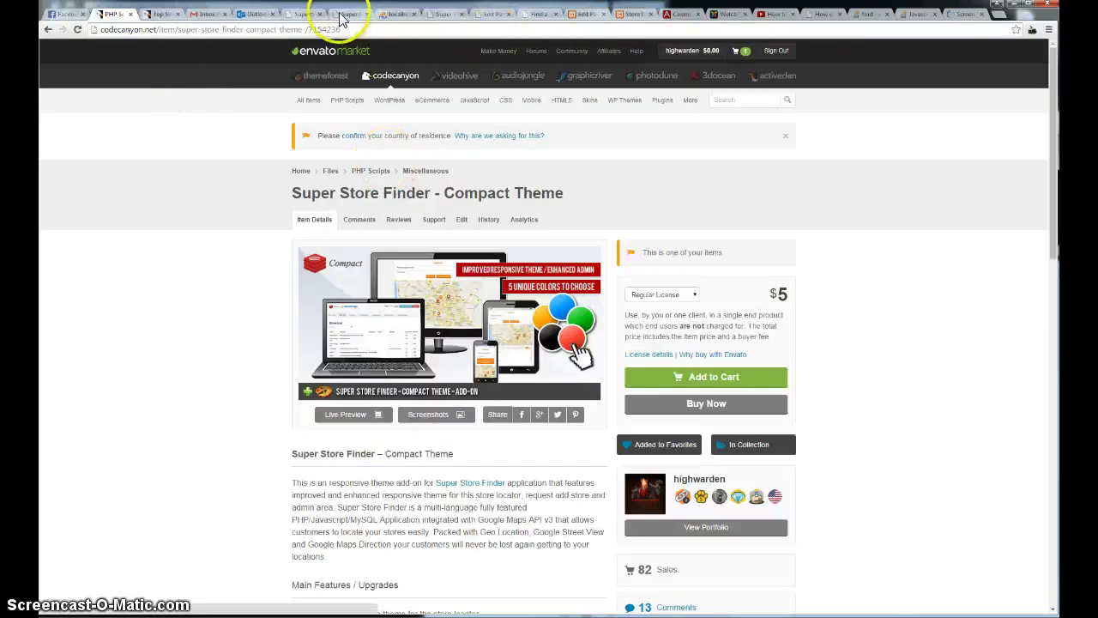
left_click(343, 413)
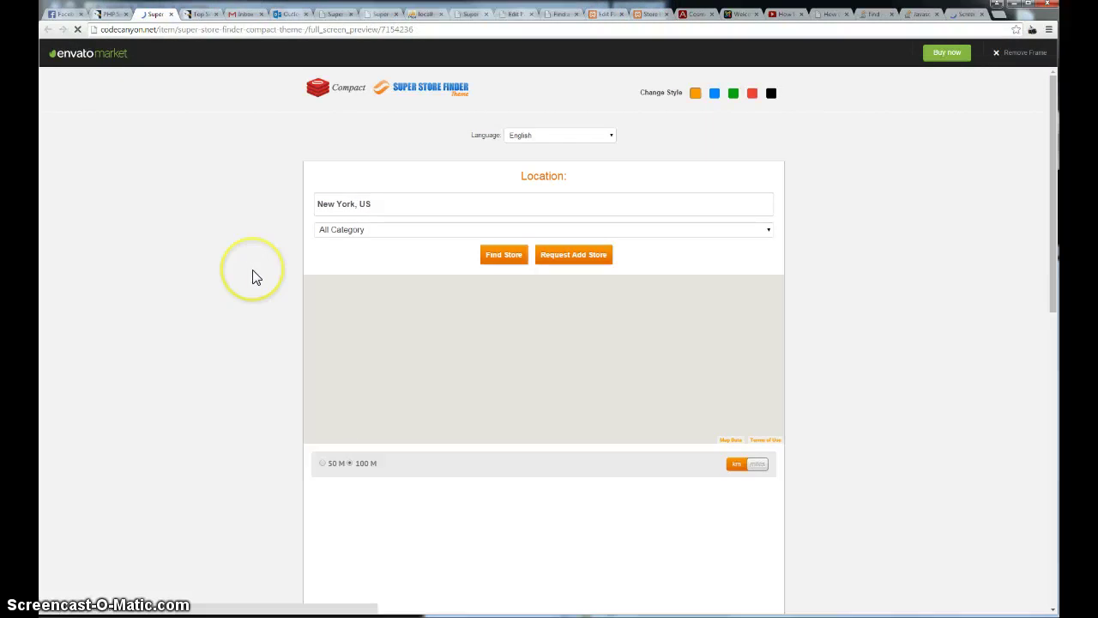
Copy the Compact theme's iframe code (width 100%, height 1190px) over the Find a Store page's existing code and update the page.
scroll(252, 274, "down", 10)
scroll(272, 283, "up", 3)
left_click(413, 314)
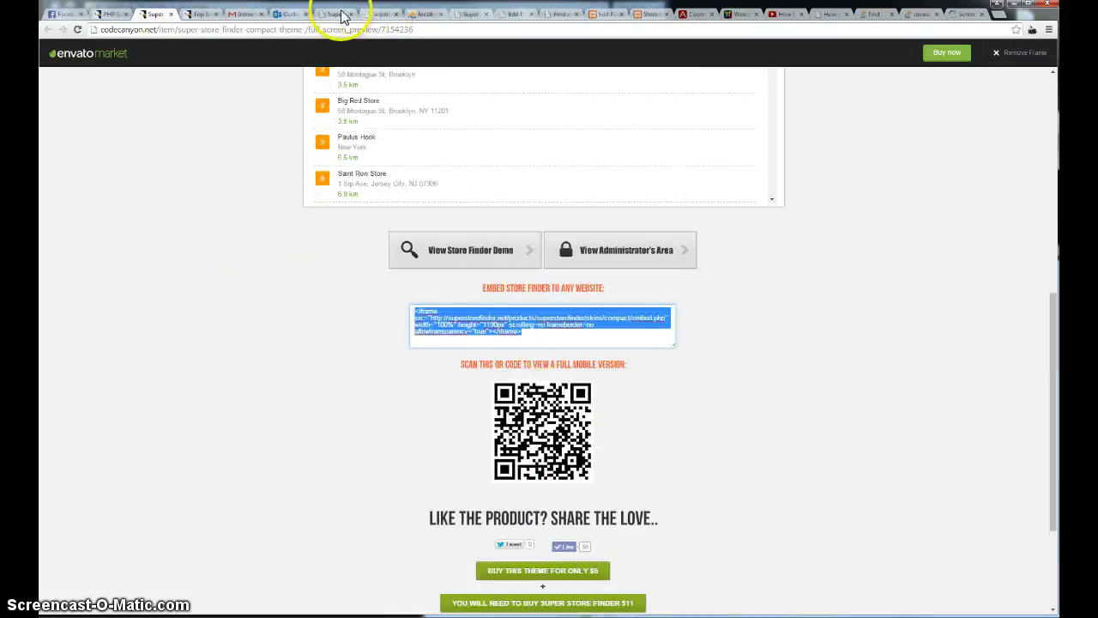
left_click(464, 17)
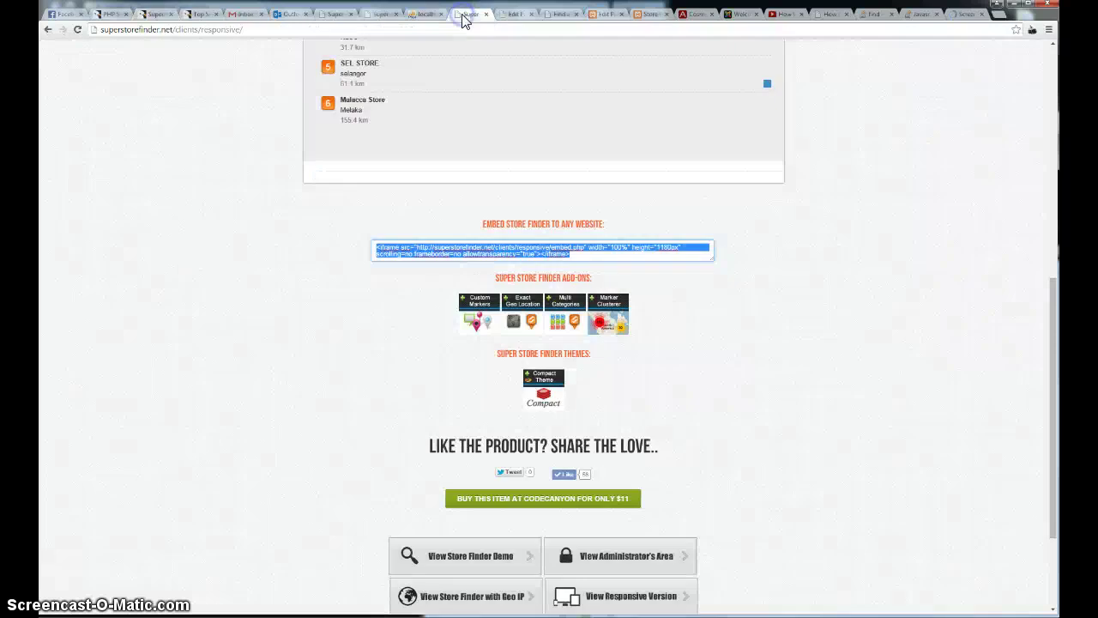
left_click(514, 14)
left_click_drag(736, 316, 49, 319)
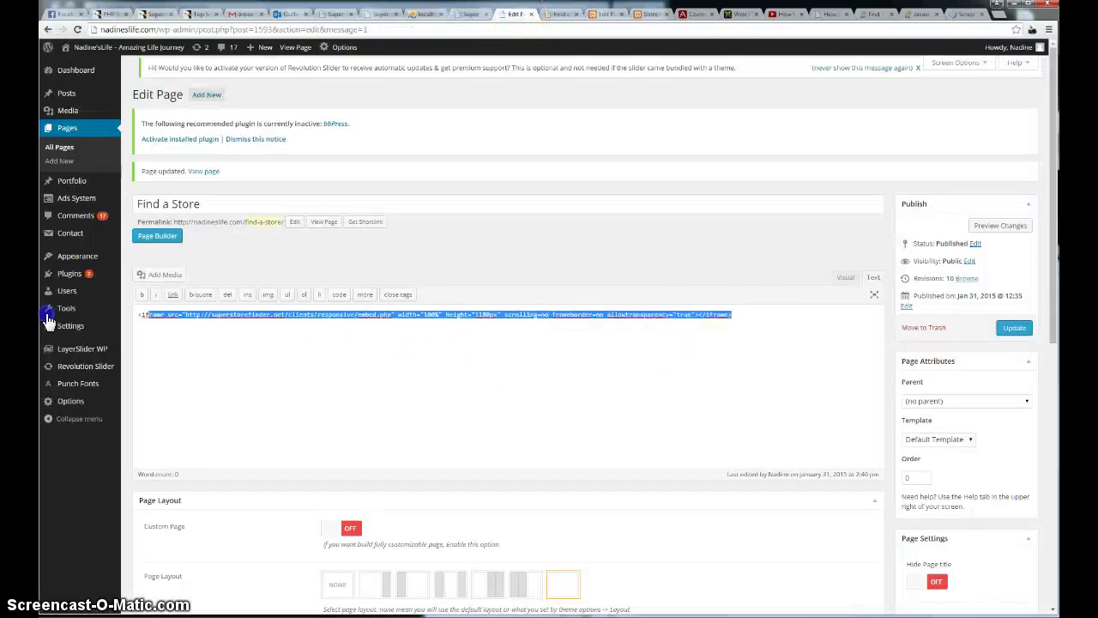
type("<iframe src=\"http://superstorefinder.net/products/superstorefinder/skins/compact/embed.php\" width=\"100%\" height=\"1190px\" scrolling=no frameborder=no allowtransparency=\"true\"></iframe>")
left_click(1012, 331)
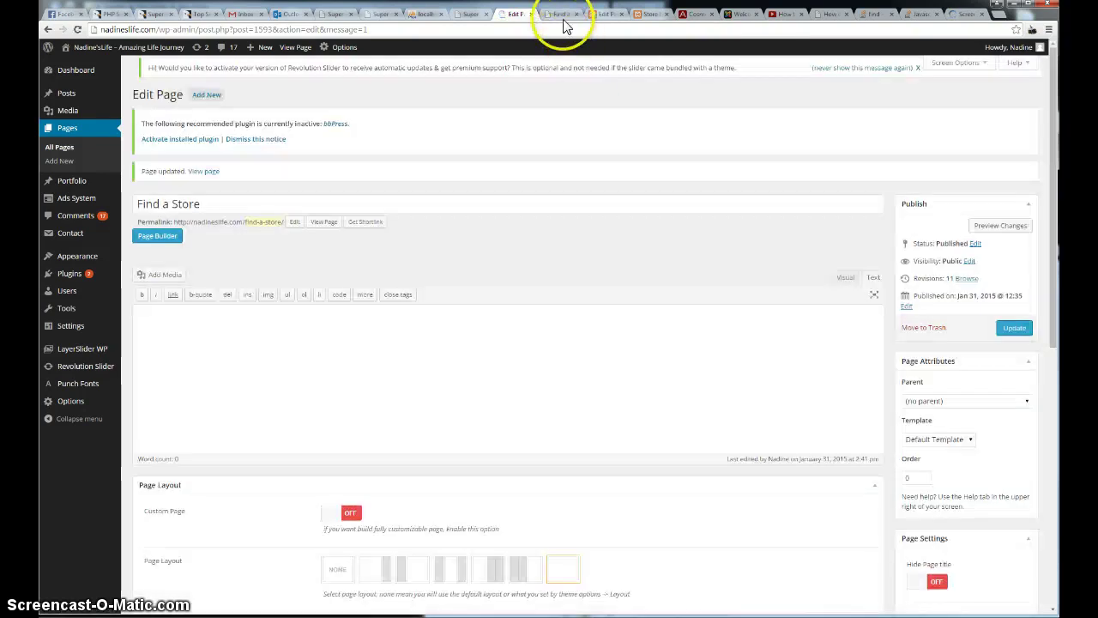
Reload the live Find a Store page and view the embedded Compact theme locator.
left_click(561, 15)
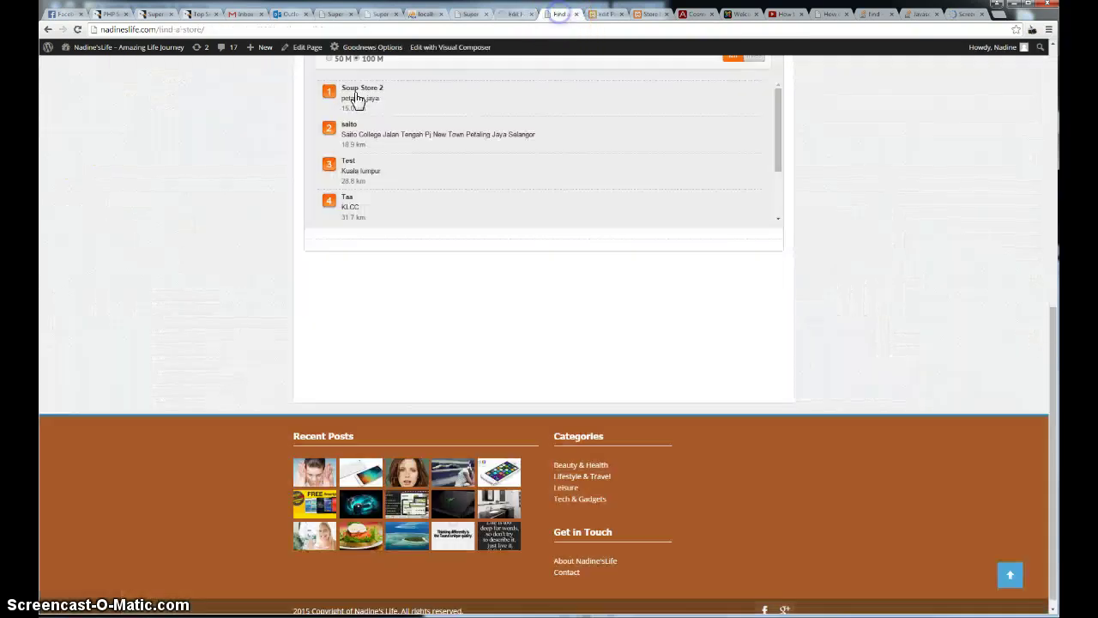
left_click(77, 30)
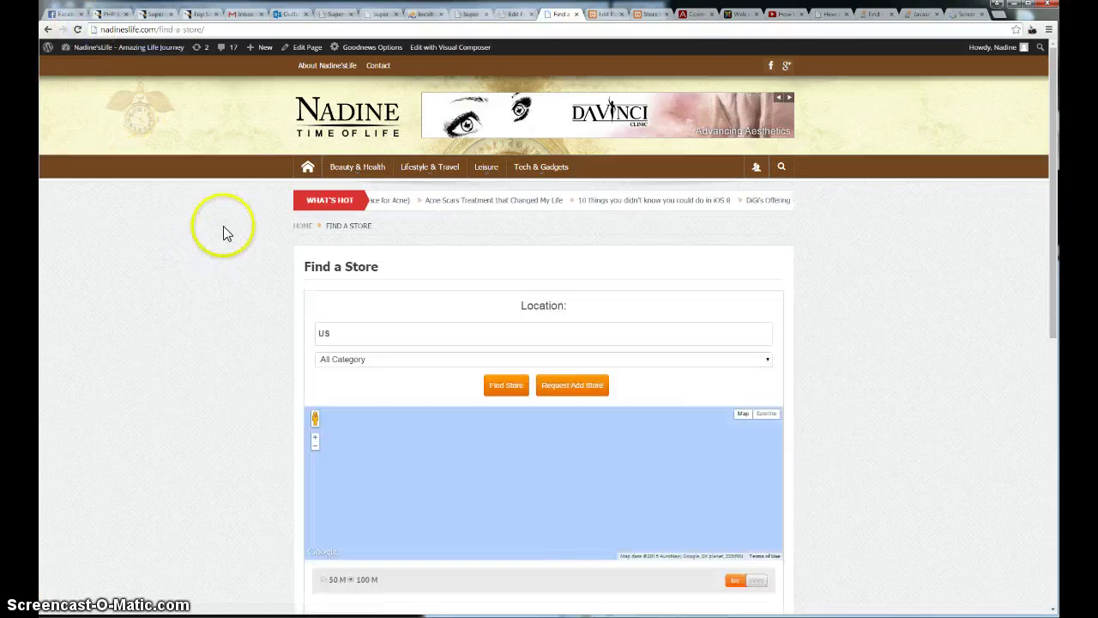
scroll(223, 234, "down", 2)
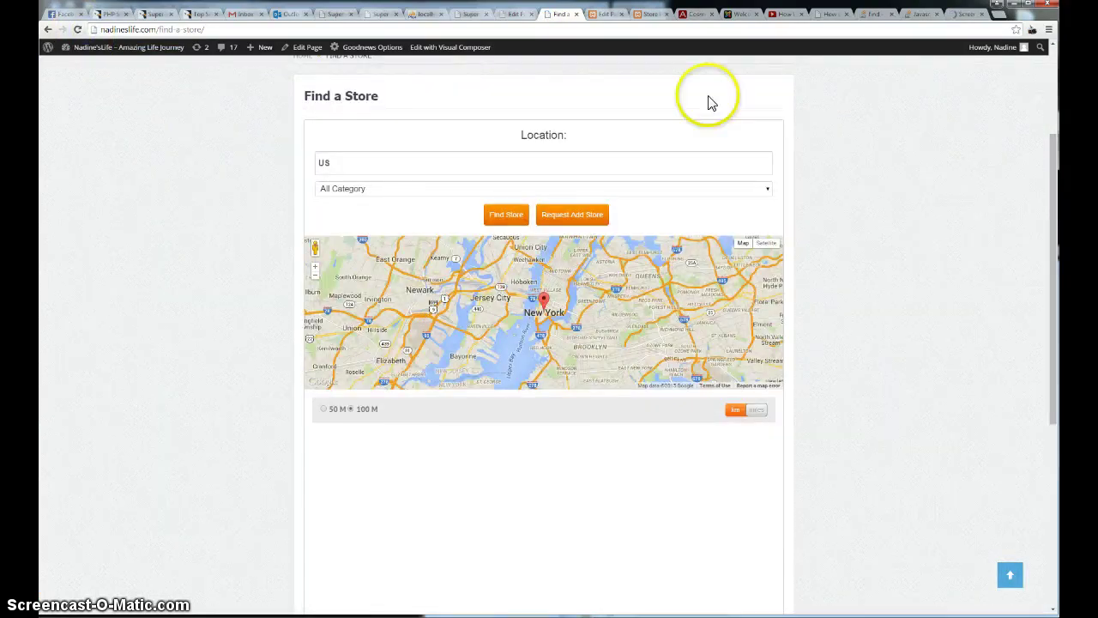
scroll(845, 210, "down", 4)
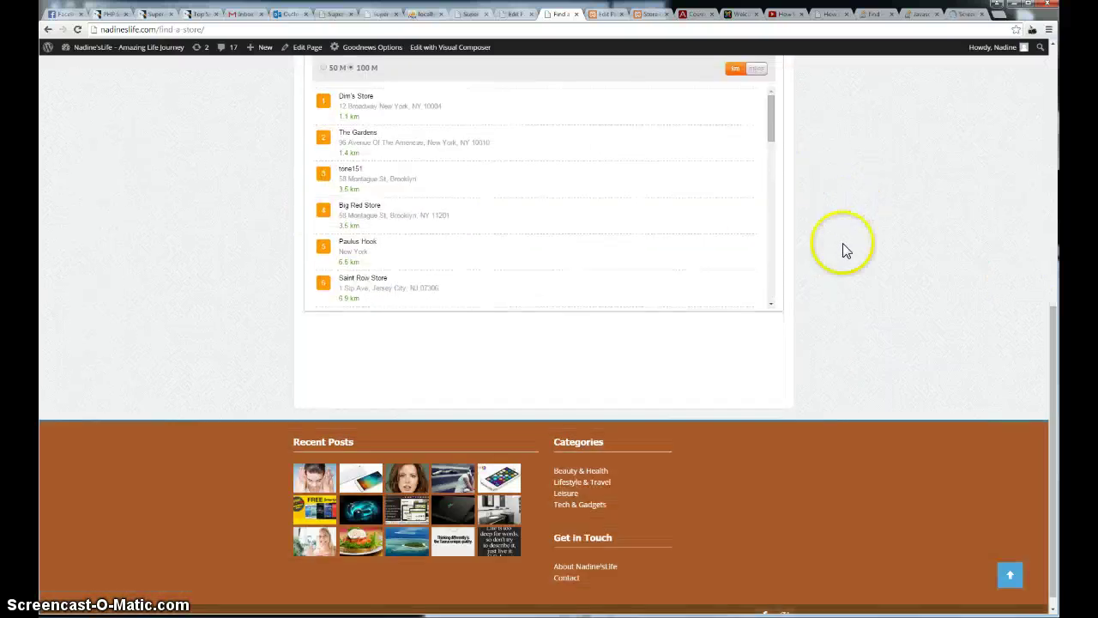
scroll(841, 248, "up", 6)
scroll(841, 318, "down", 6)
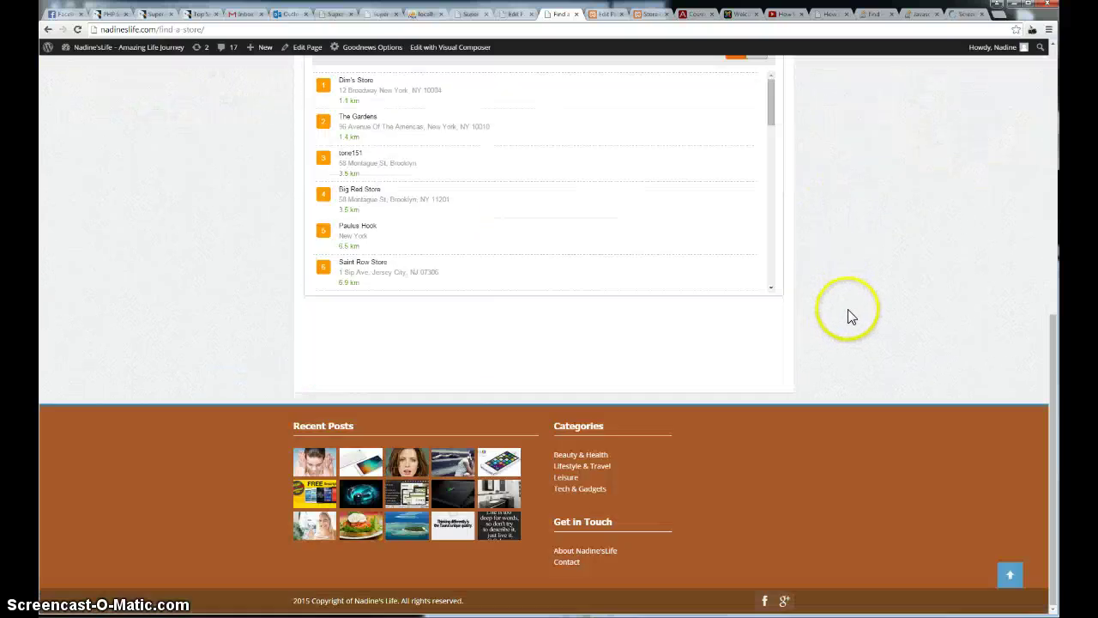
Check the Railey Store entry from the embedded Compact locator's list on the map.
scroll(846, 321, "up", 6)
scroll(829, 417, "down", 4)
left_click(541, 360)
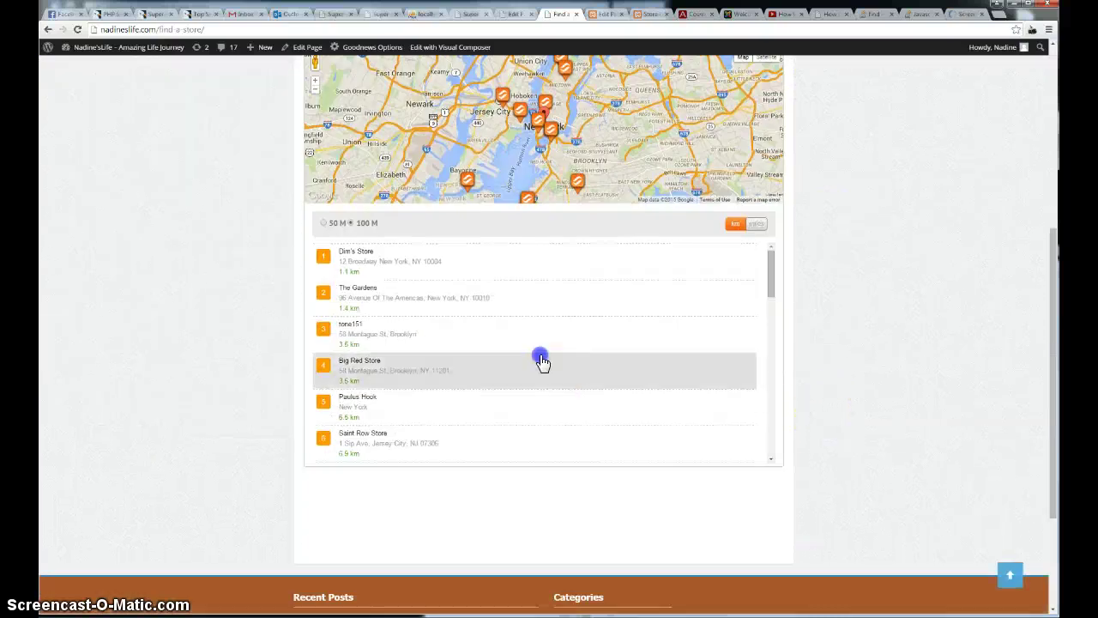
scroll(878, 250, "up", 2)
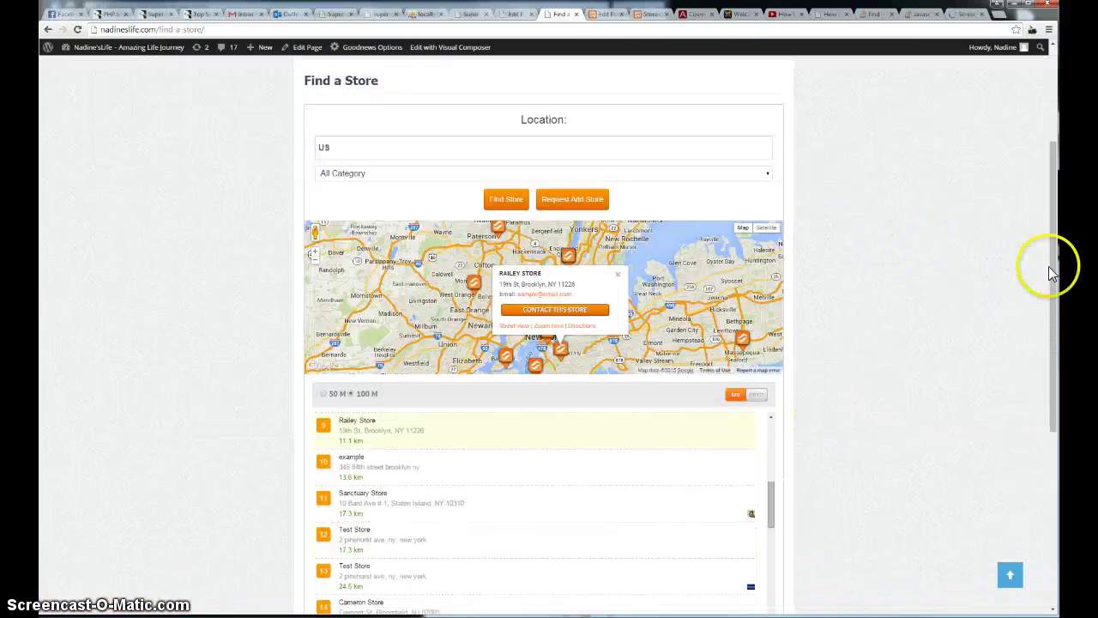
Narrow the browser window to phone width to check the page's responsive layout and menu, and widen it again.
left_click_drag(1057, 268, 292, 215)
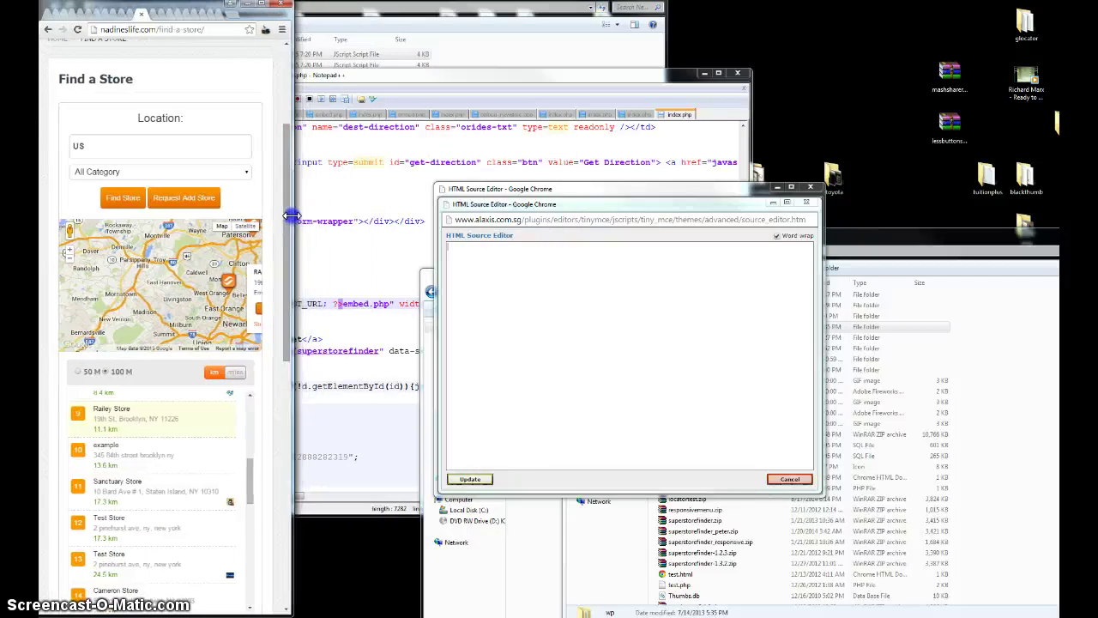
scroll(280, 237, "down", 4)
scroll(280, 237, "up", 6)
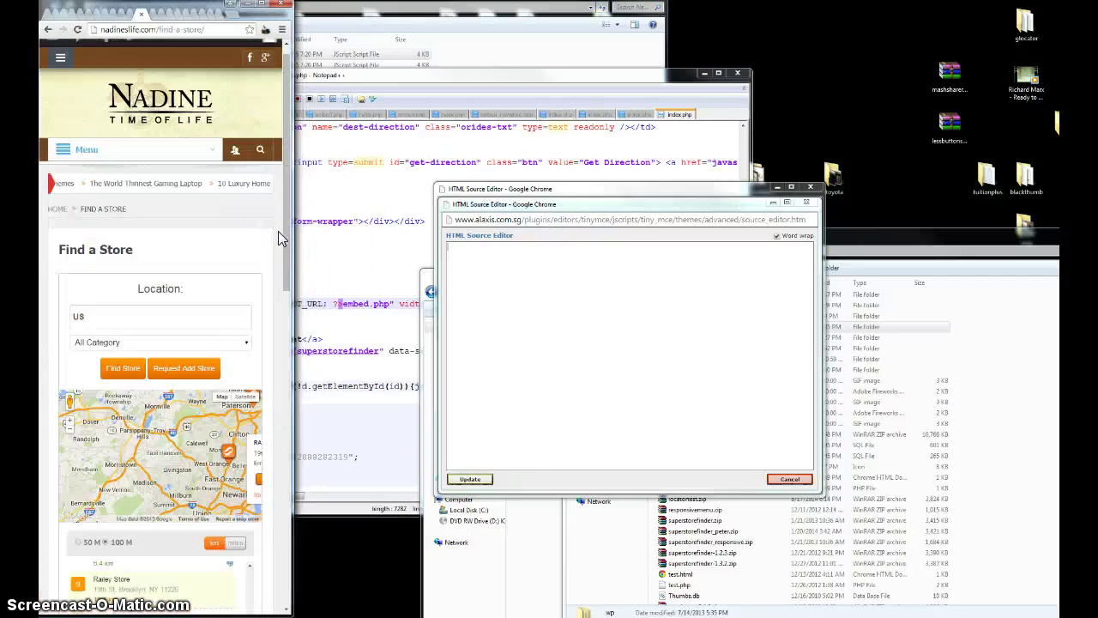
left_click(86, 149)
left_click_drag(288, 255, 881, 331)
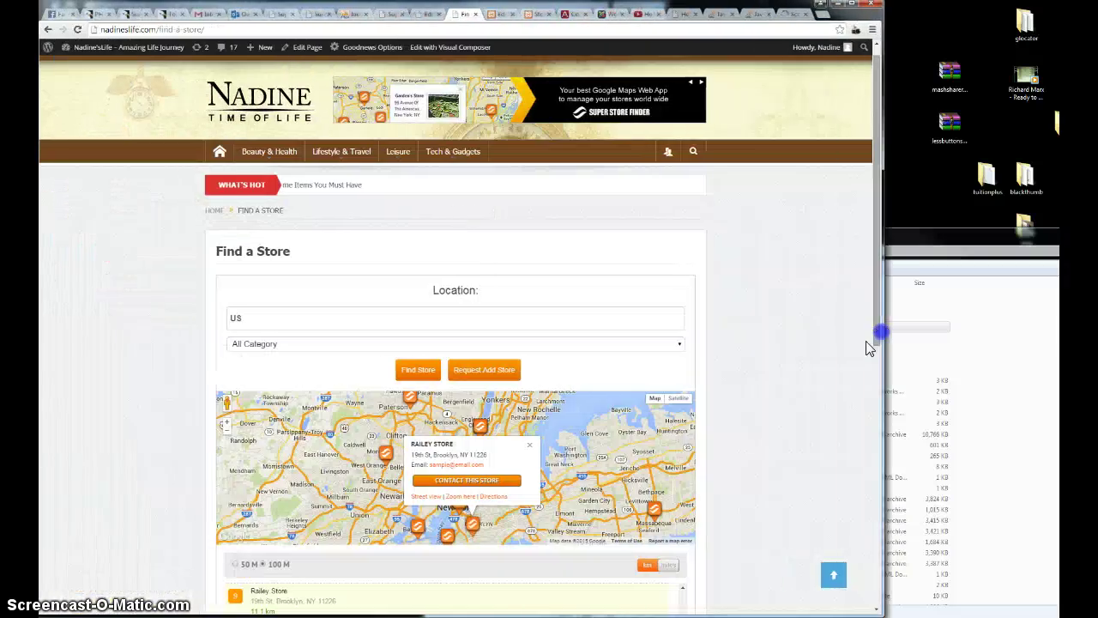
Open the Request Add Store form in the embedded Compact locator and move its map marker west of New York.
left_click(485, 369)
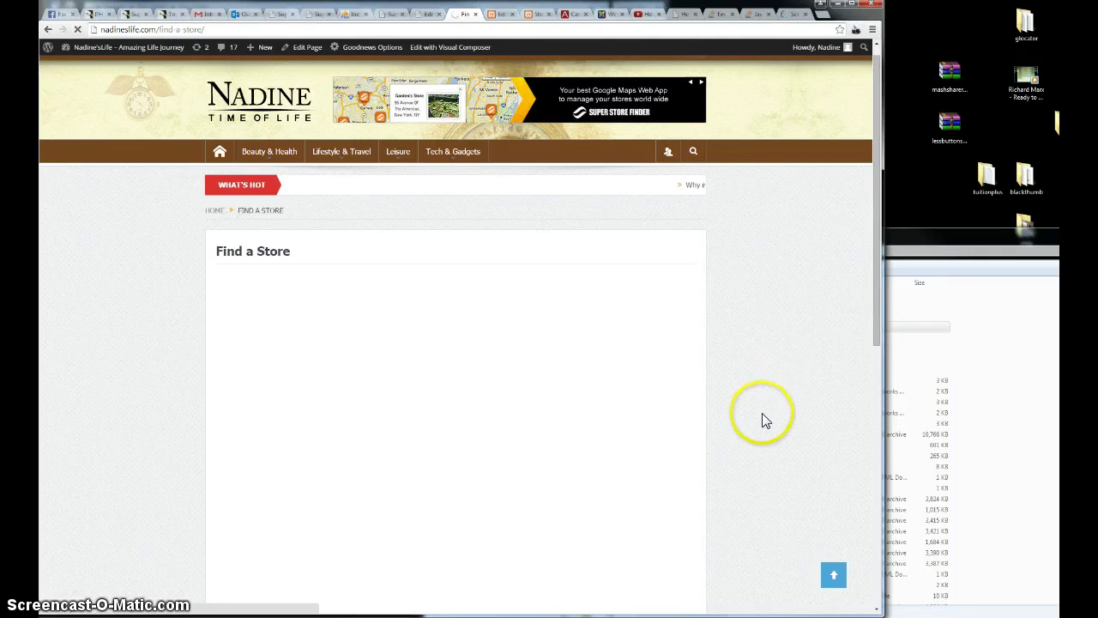
scroll(762, 414, "down", 3)
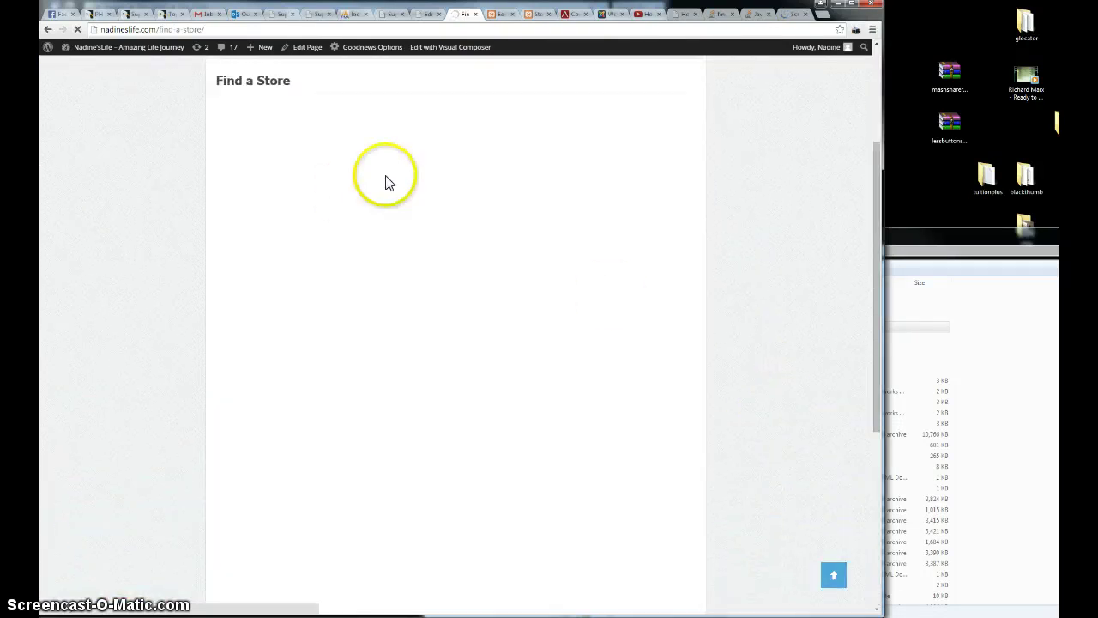
scroll(797, 383, "up", 3)
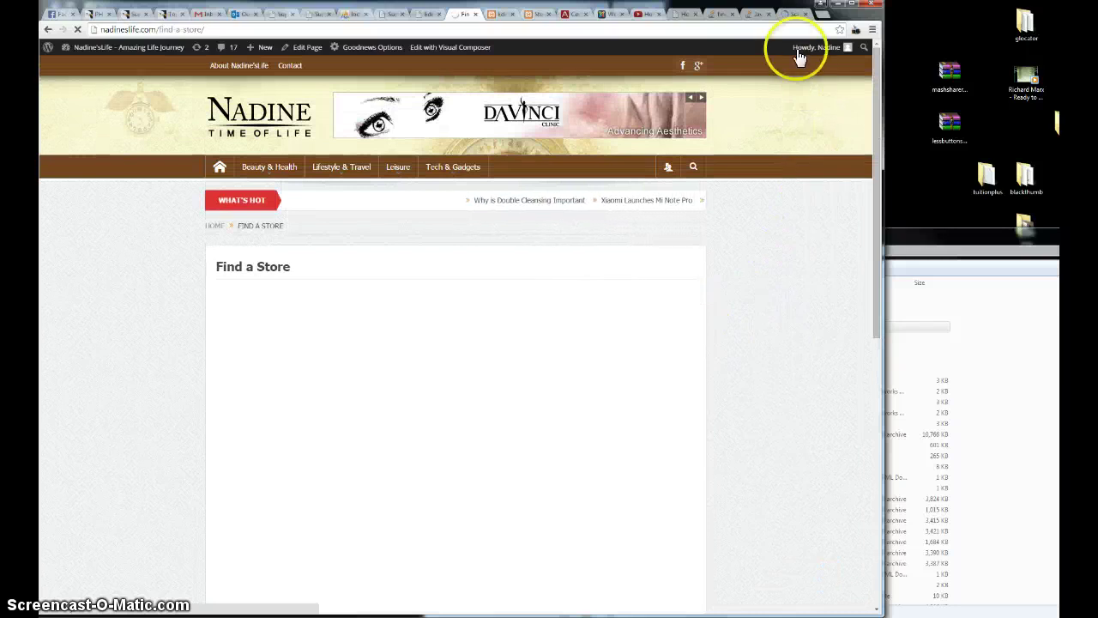
scroll(755, 265, "down", 2)
scroll(766, 302, "down", 2)
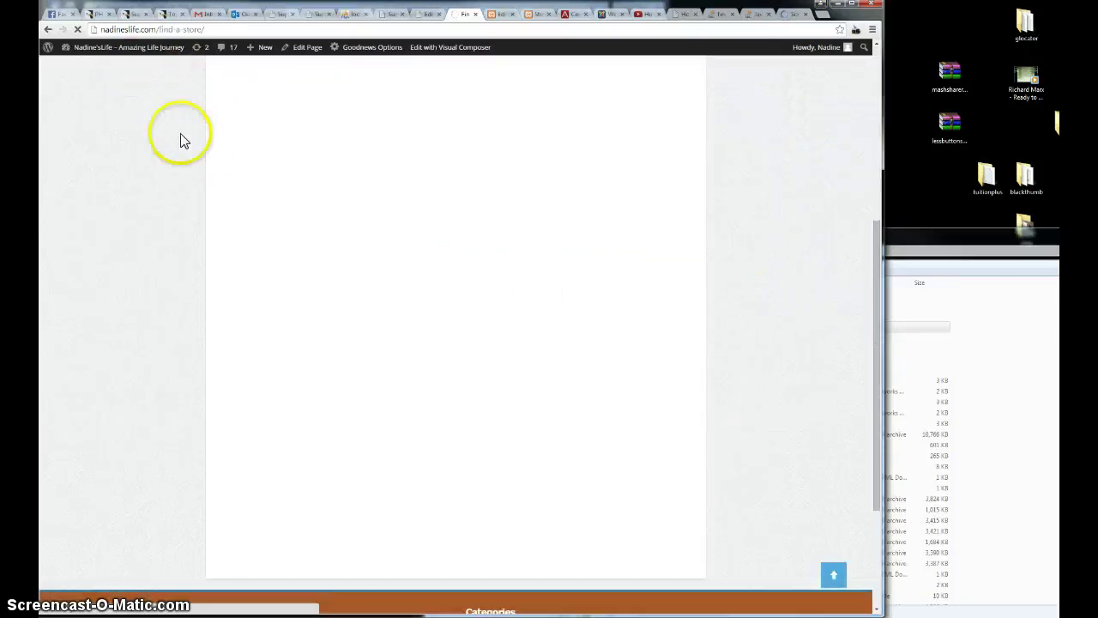
scroll(228, 275, "down", 2)
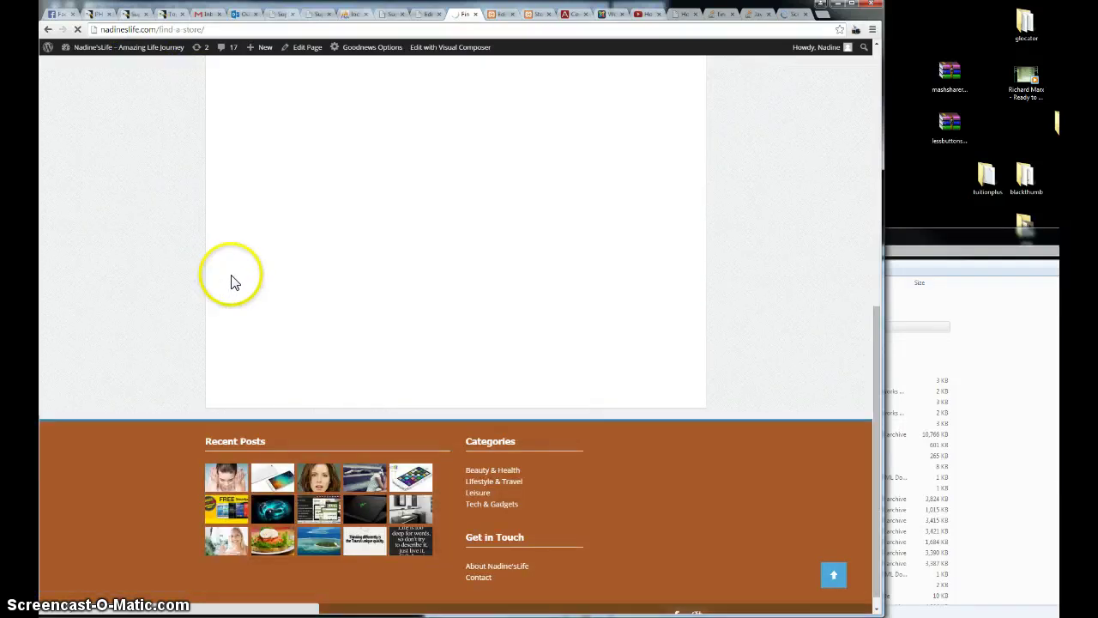
scroll(828, 463, "up", 5)
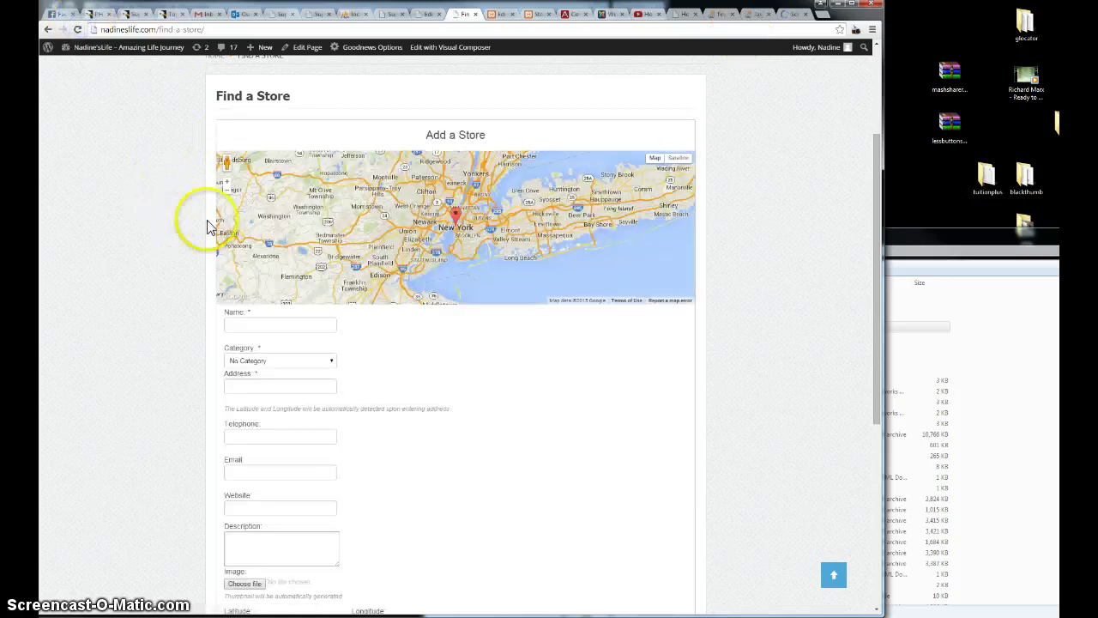
left_click_drag(450, 217, 349, 214)
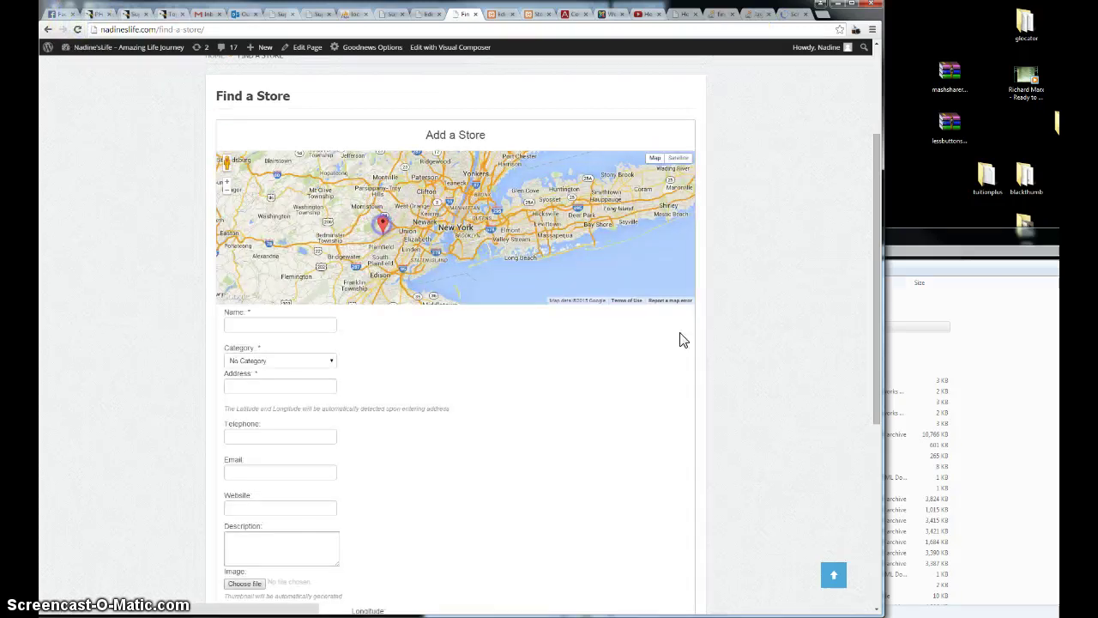
Move the map marker in the Add a Store form east toward New York, close to Newark.
scroll(783, 308, "down", 2)
scroll(784, 302, "up", 3)
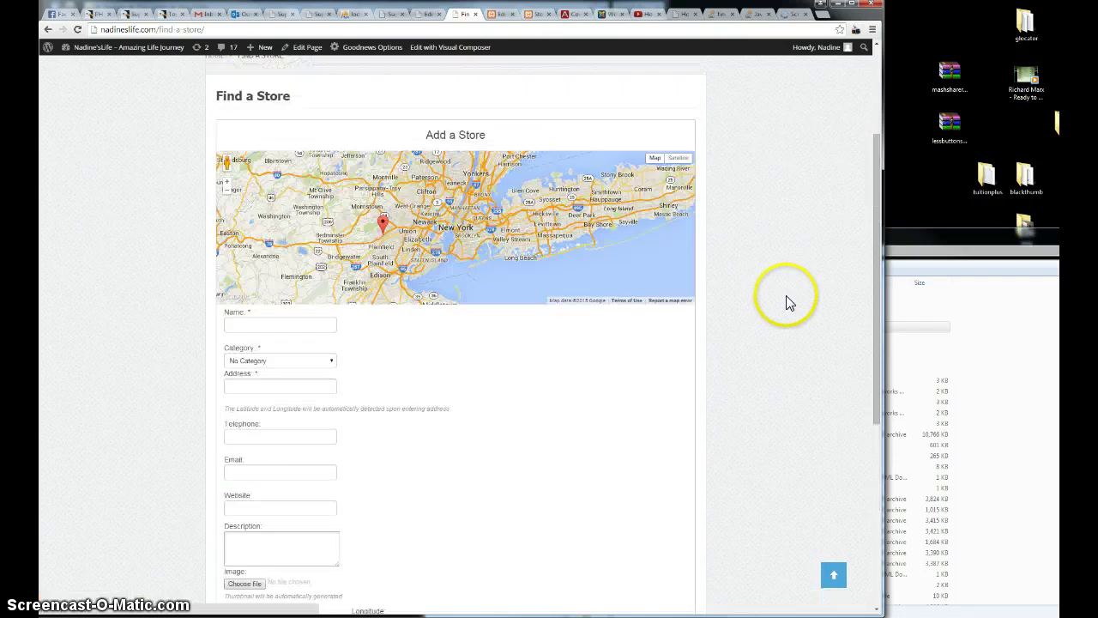
left_click_drag(873, 324, 880, 371)
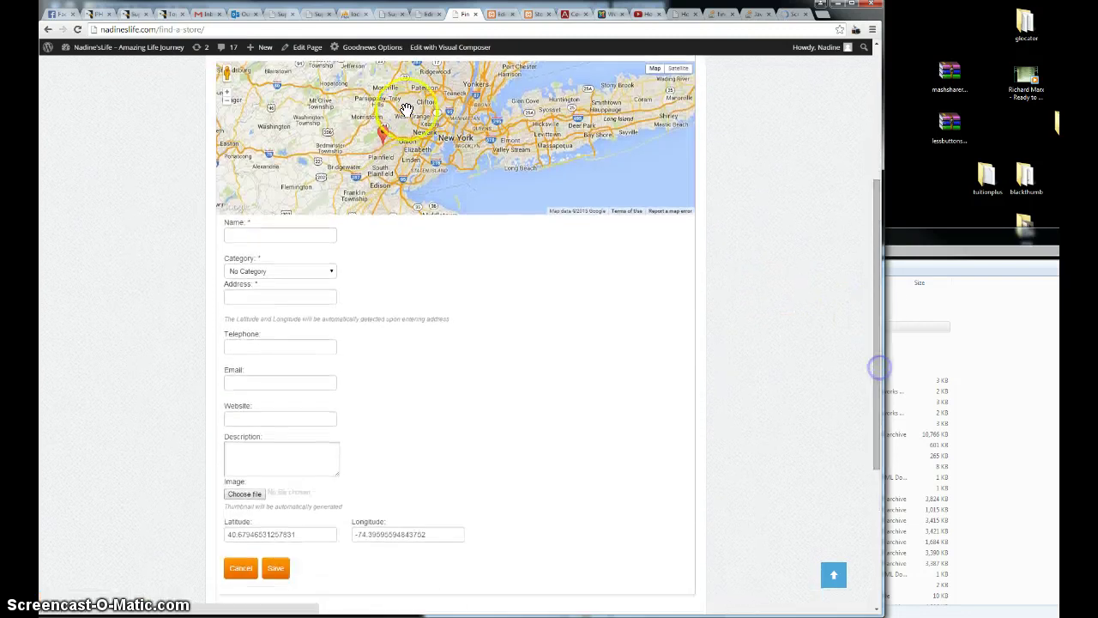
left_click_drag(382, 133, 437, 128)
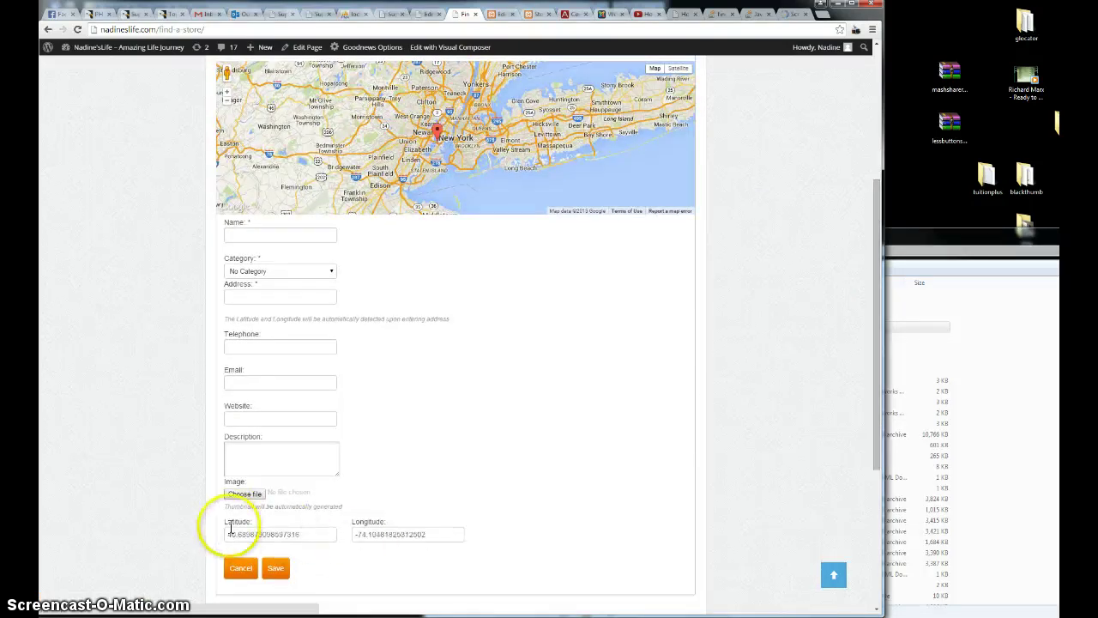
Enter Manhattan as the store's address and move the map marker northeast of New York, near New Canaan.
left_click(265, 299)
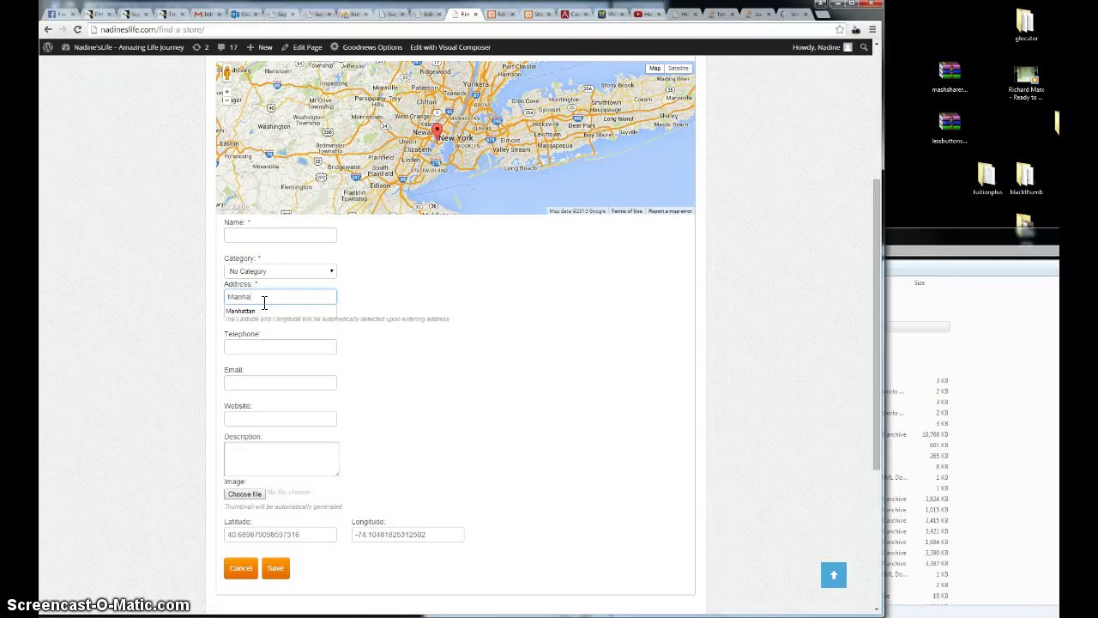
key("Down")
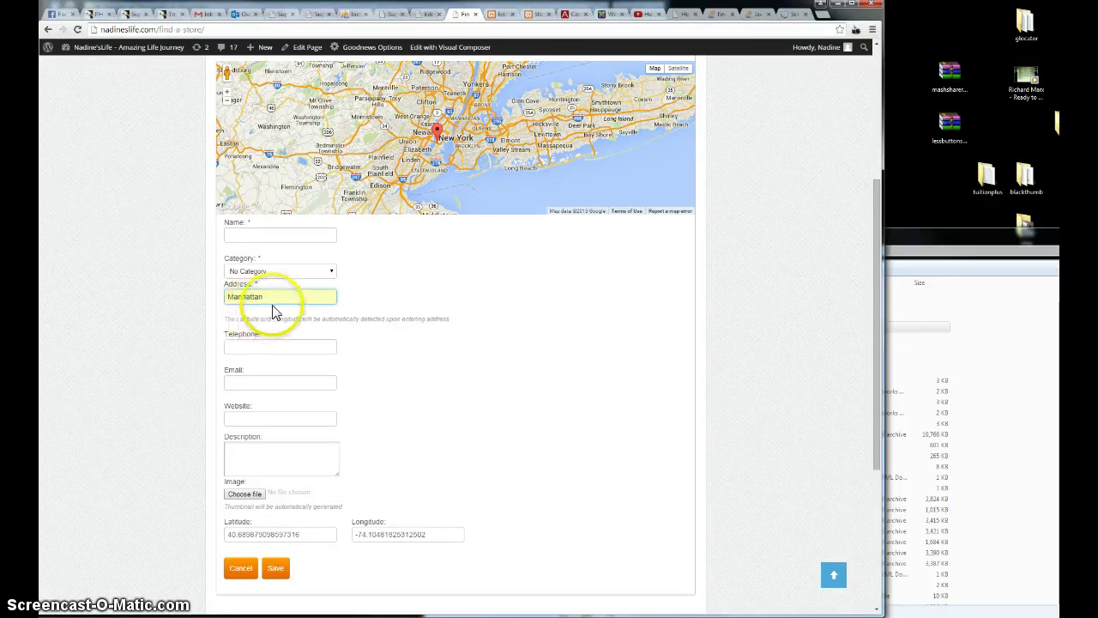
key("Tab")
mouse_move(460, 129)
left_mouse_down()
mouse_move(589, 87)
mouse_move(608, 133)
left_mouse_up()
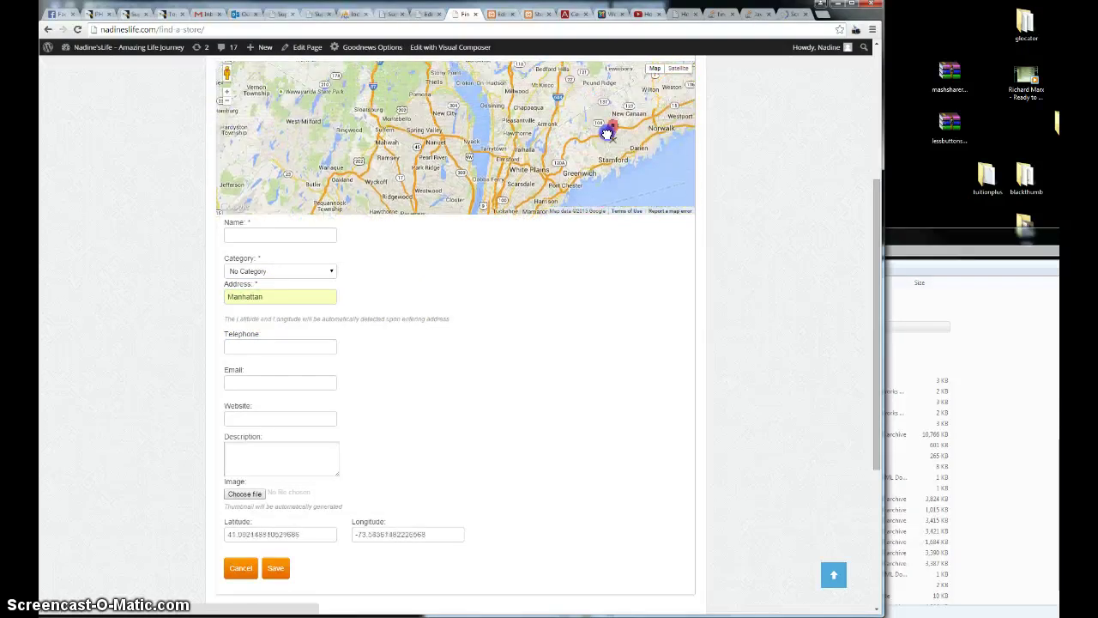
Name the new store Sample Store and assign it the Mala ASzdiya category.
left_click(242, 234)
type("Sample Store")
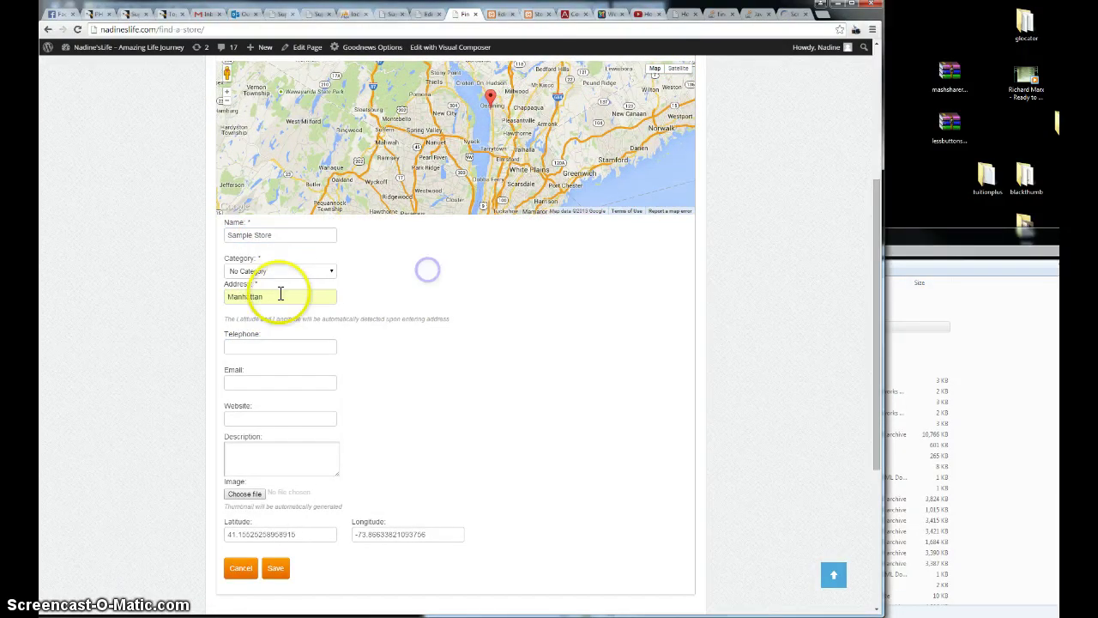
left_click(286, 271)
left_click(276, 318)
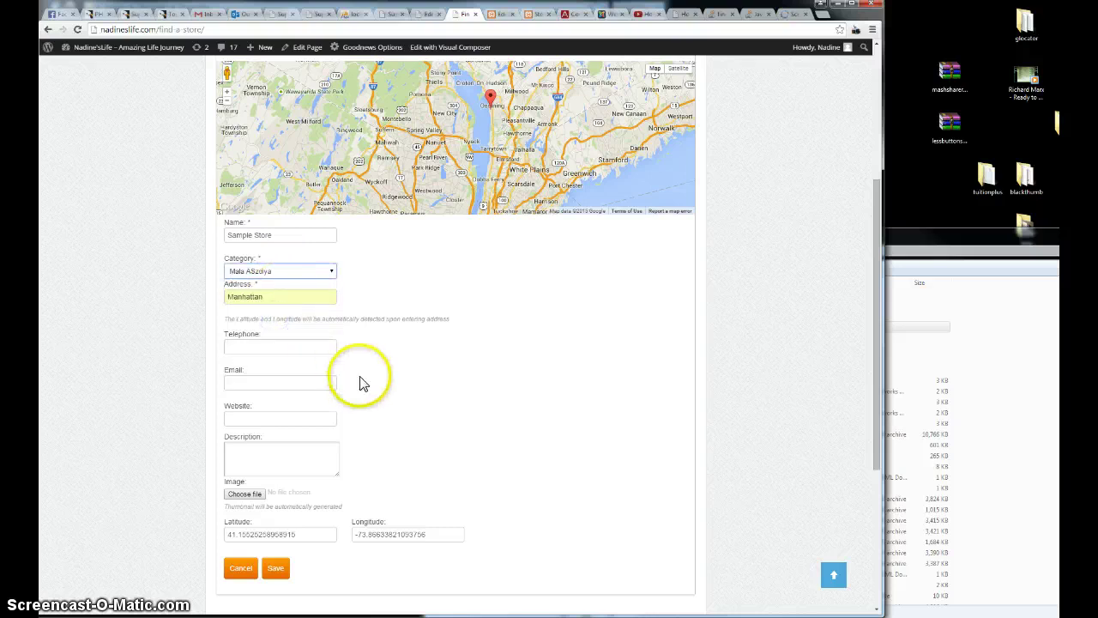
Try to save the store request with "fsff" as its telephone.
left_click(286, 344)
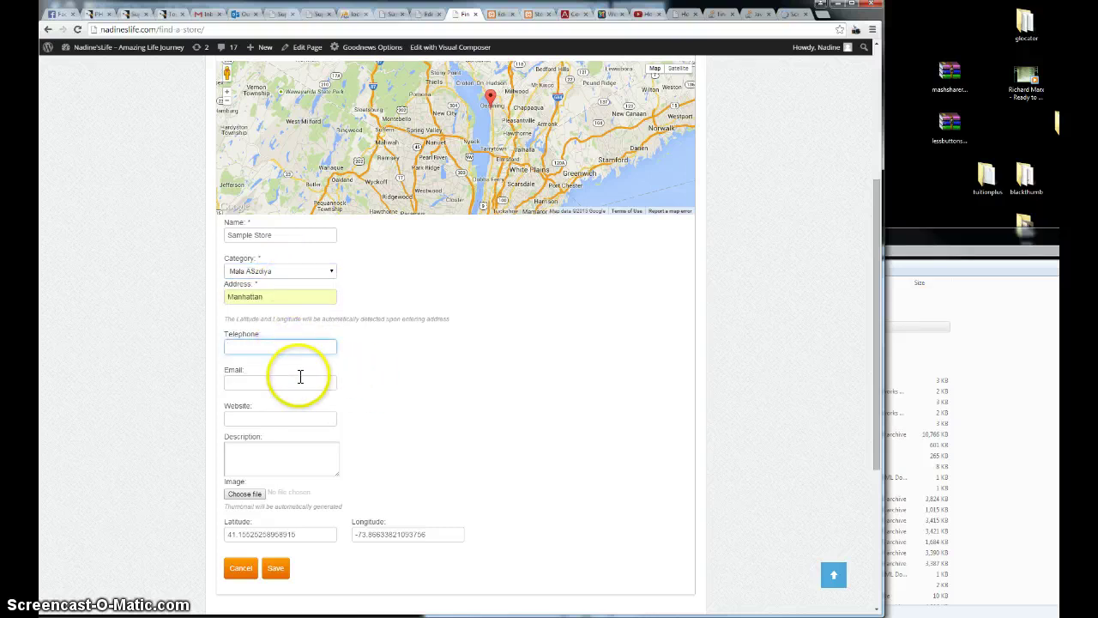
type("fsff")
left_click(276, 567)
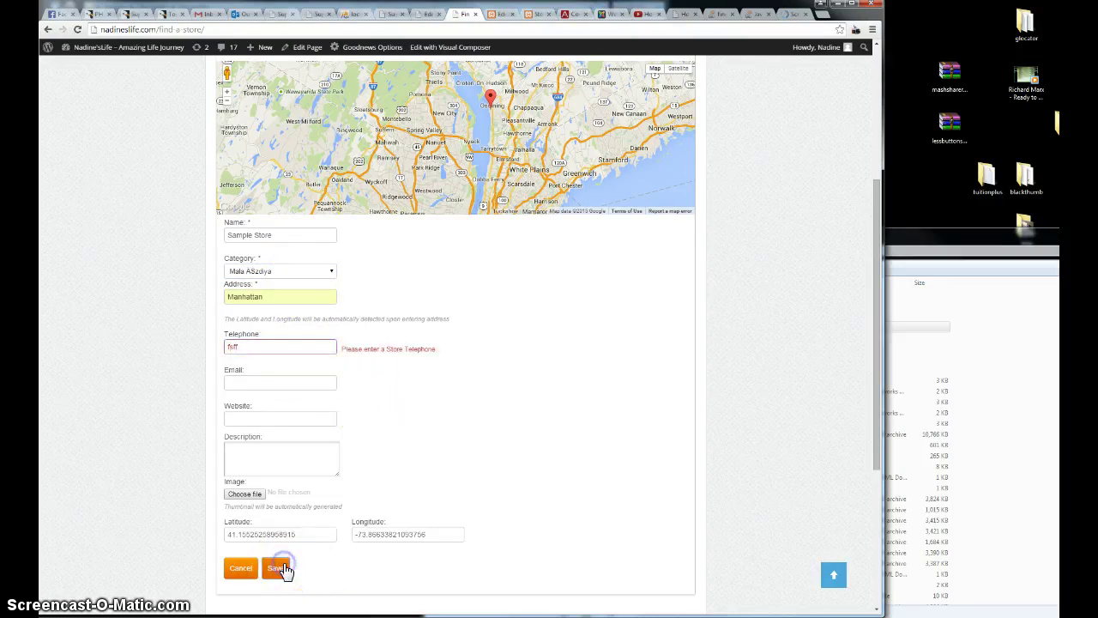
Replace the telephone entry with a numeric phone number and save the store request.
left_click(214, 349)
type("01232313")
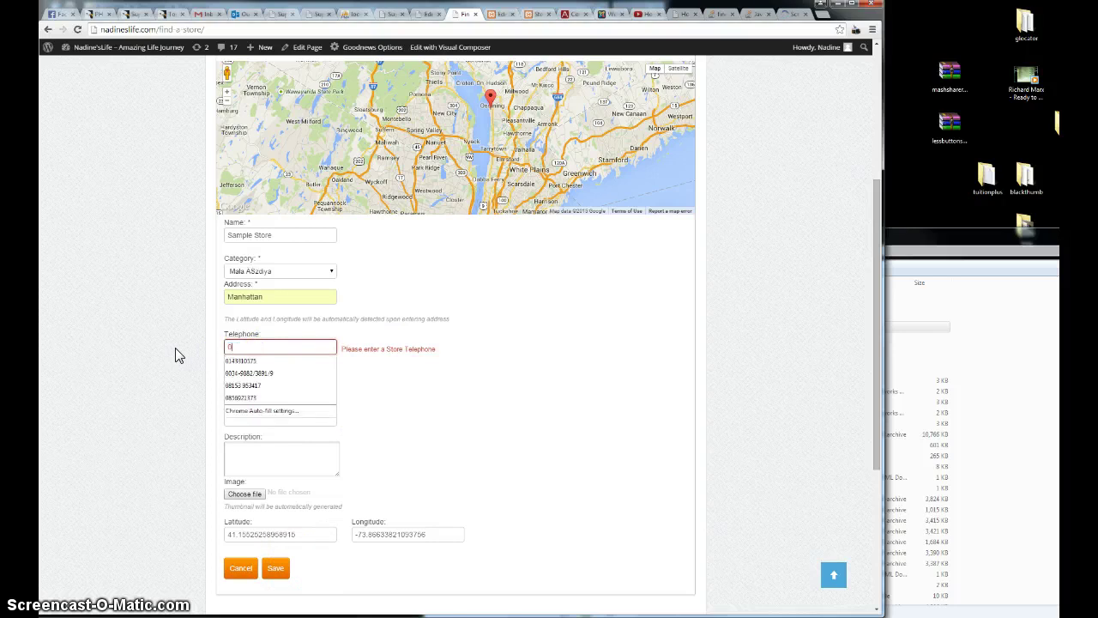
left_click(282, 571)
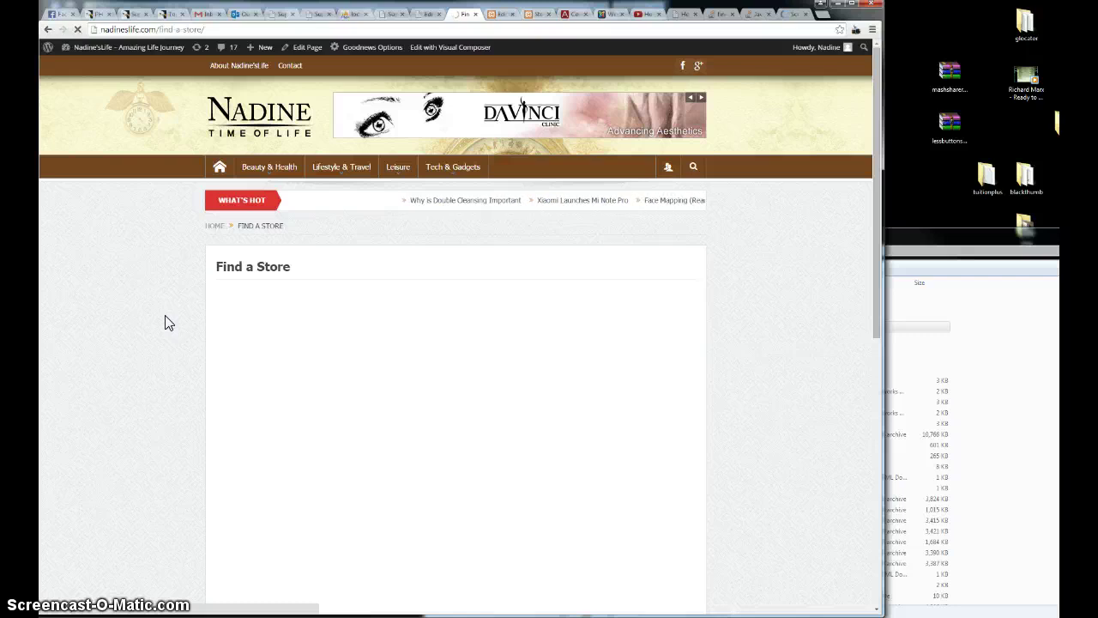
Review the reloaded Find a Store page, checking the submission notice and the saved Add a Store form fields.
scroll(169, 322, "down", 2)
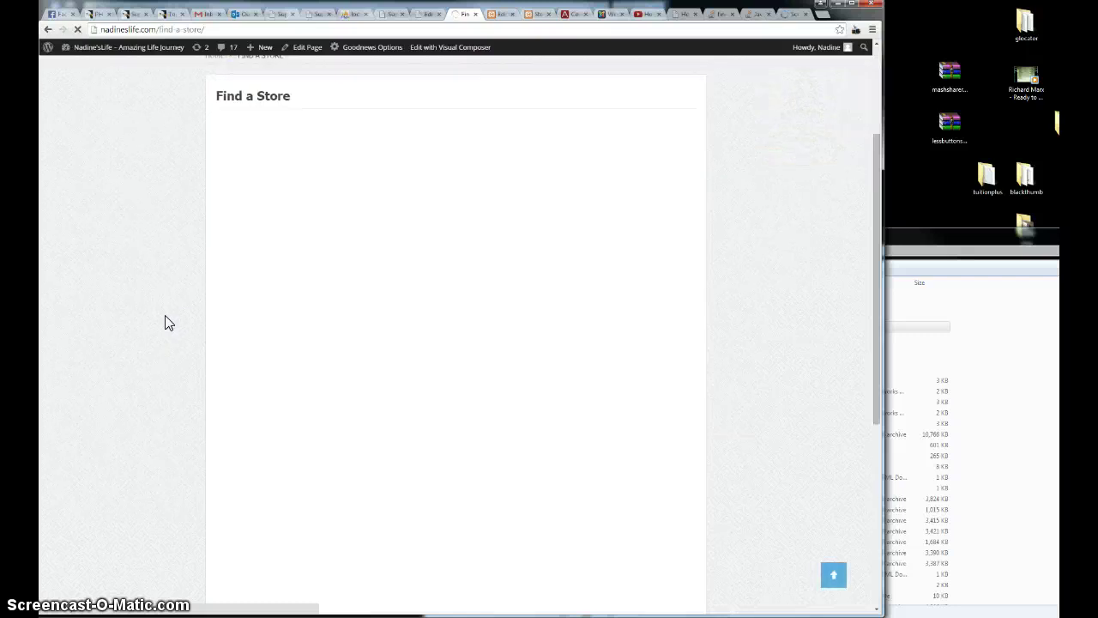
scroll(169, 322, "up", 2)
left_click(199, 196)
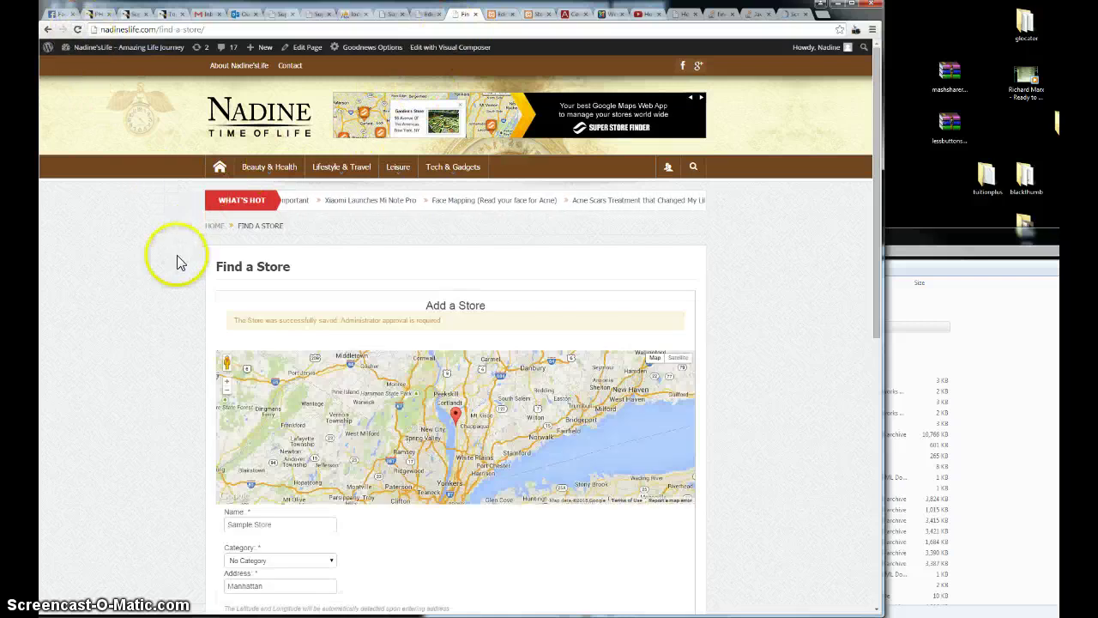
scroll(155, 266, "down", 2)
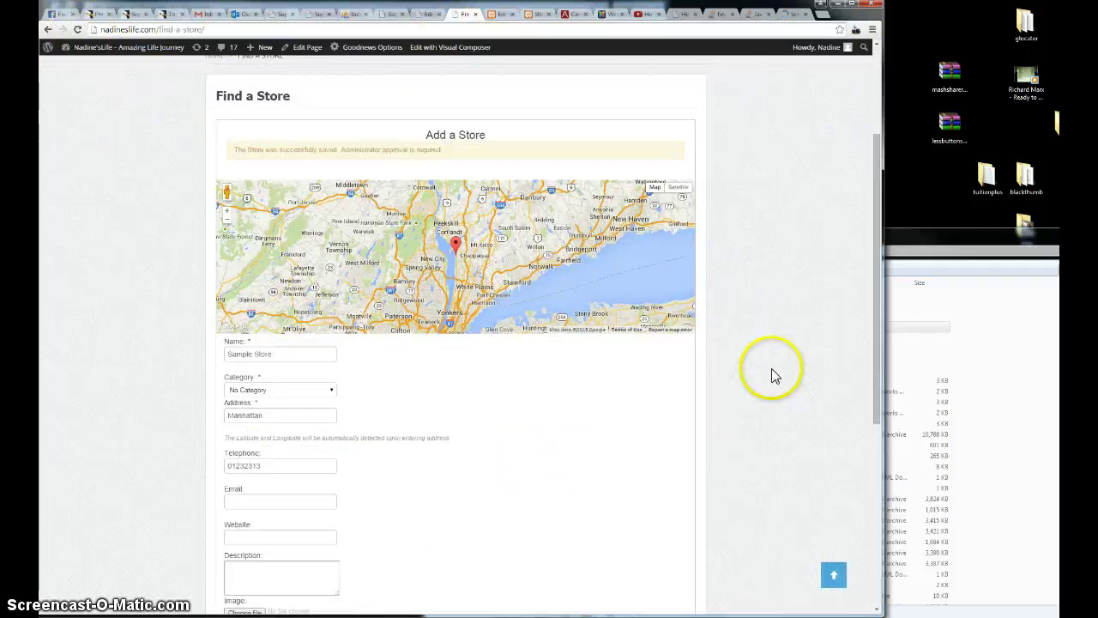
scroll(743, 247, "up", 2)
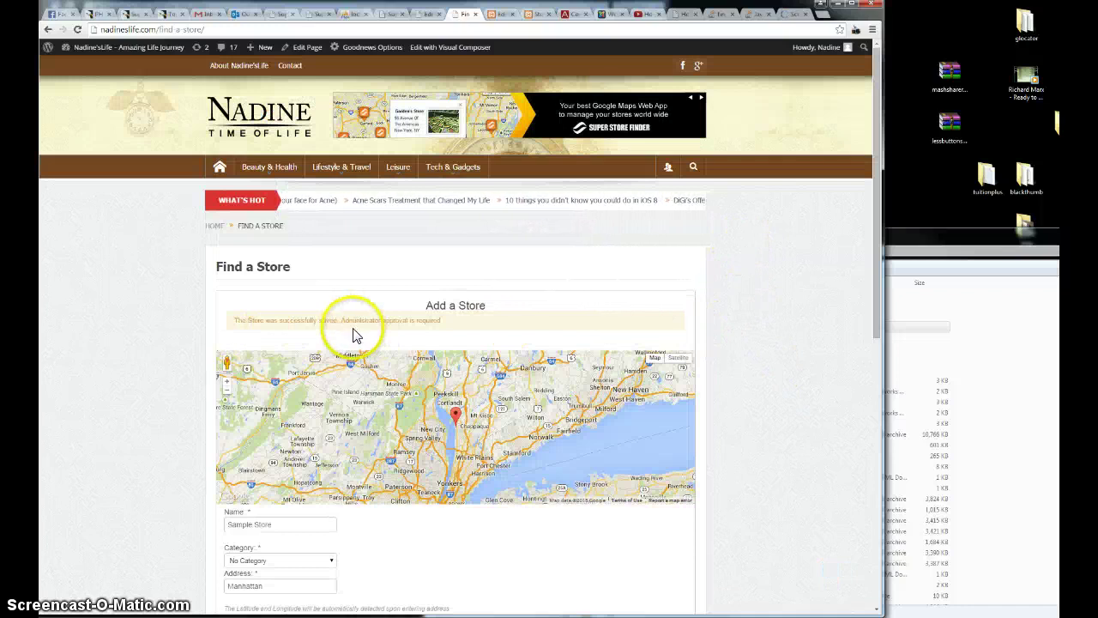
scroll(699, 349, "down", 4)
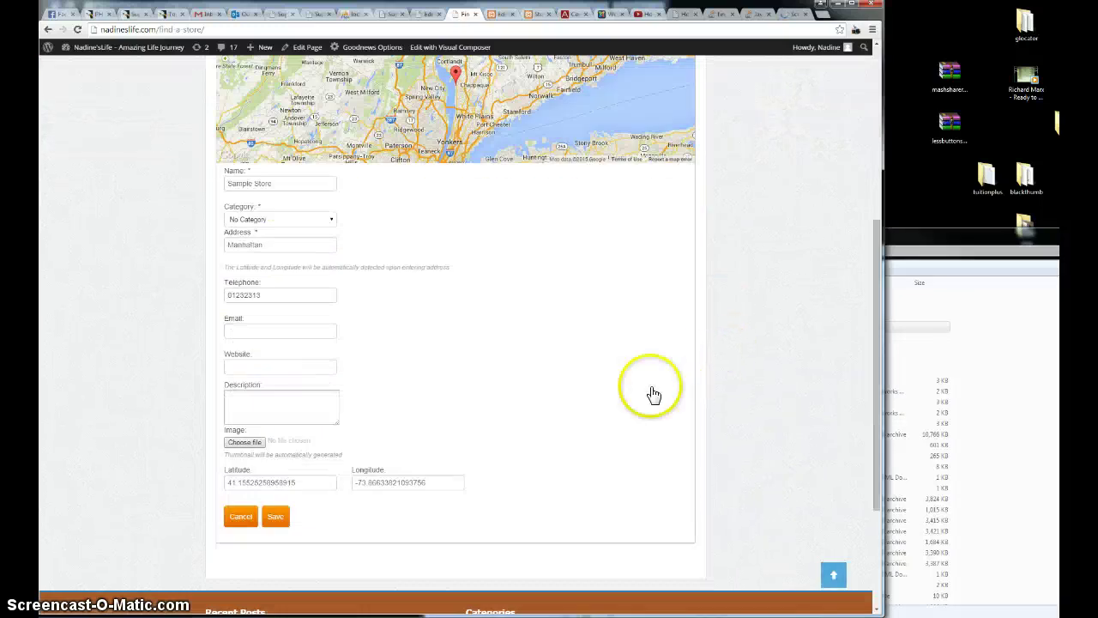
scroll(488, 421, "up", 4)
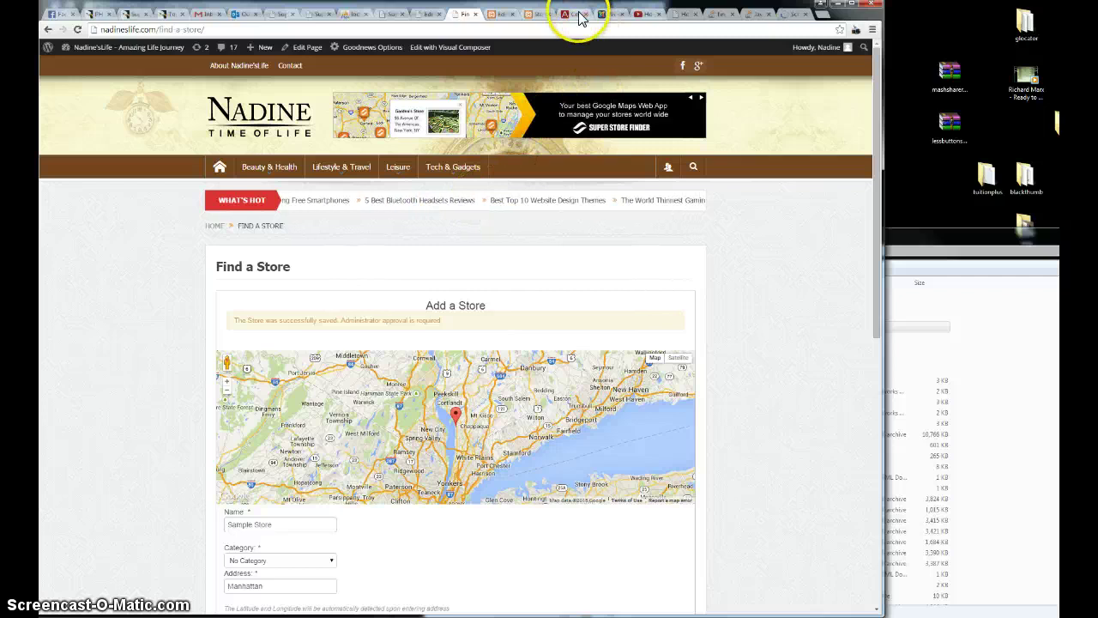
Switch to the Joomla administrator site and open its Article Manager.
left_click(610, 15)
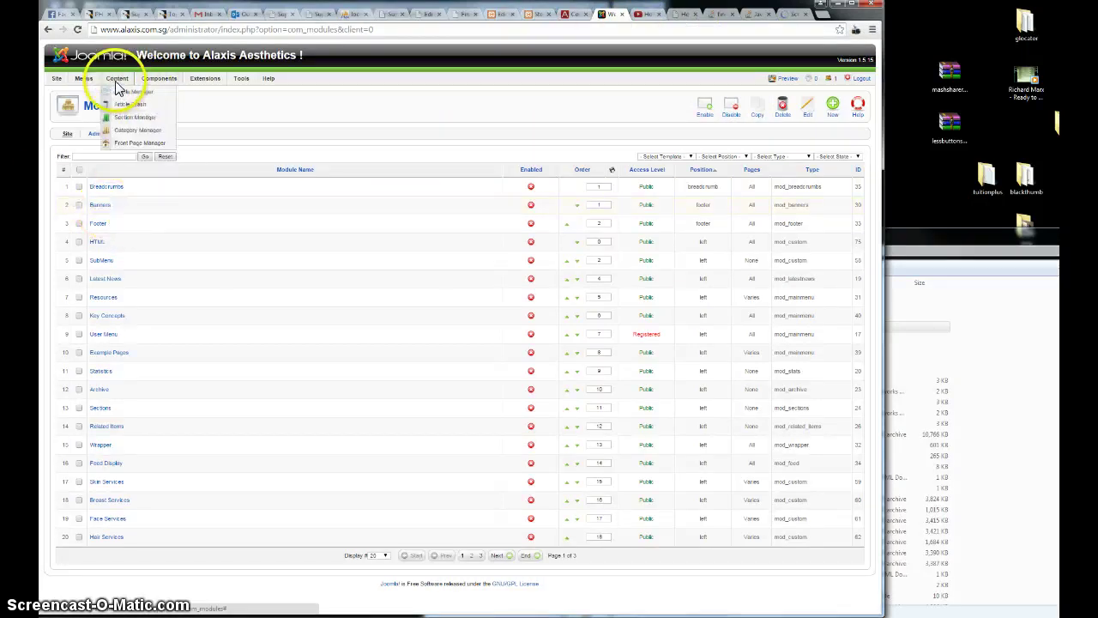
left_click(124, 92)
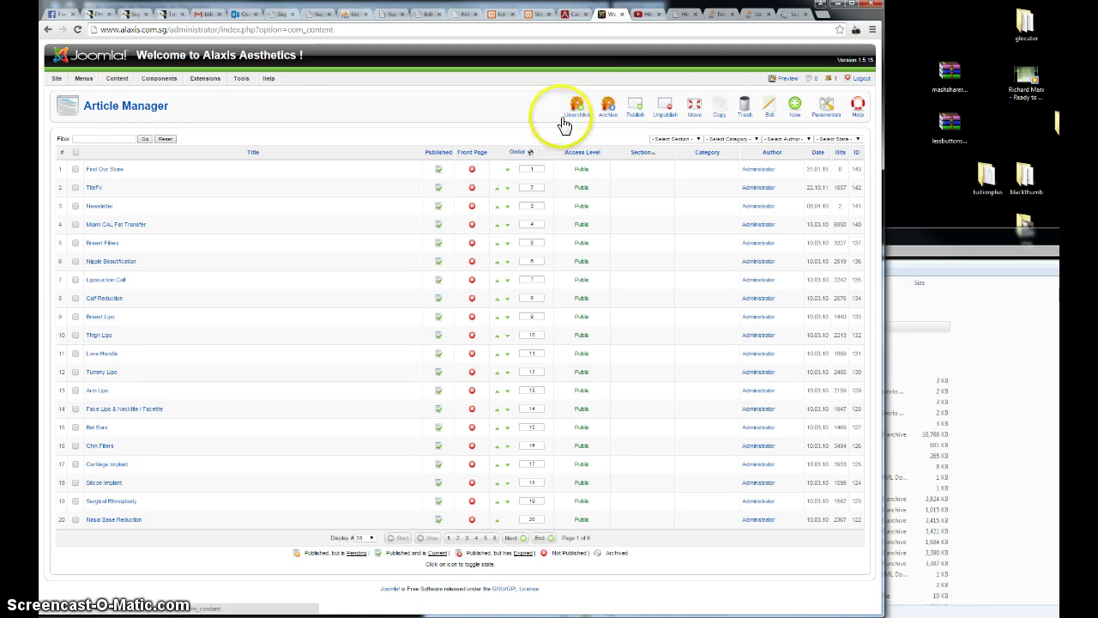
Return to the Super Store Finder Compact theme demo page and look at its iframe embed code.
left_click(313, 15)
scroll(699, 183, "down", 4)
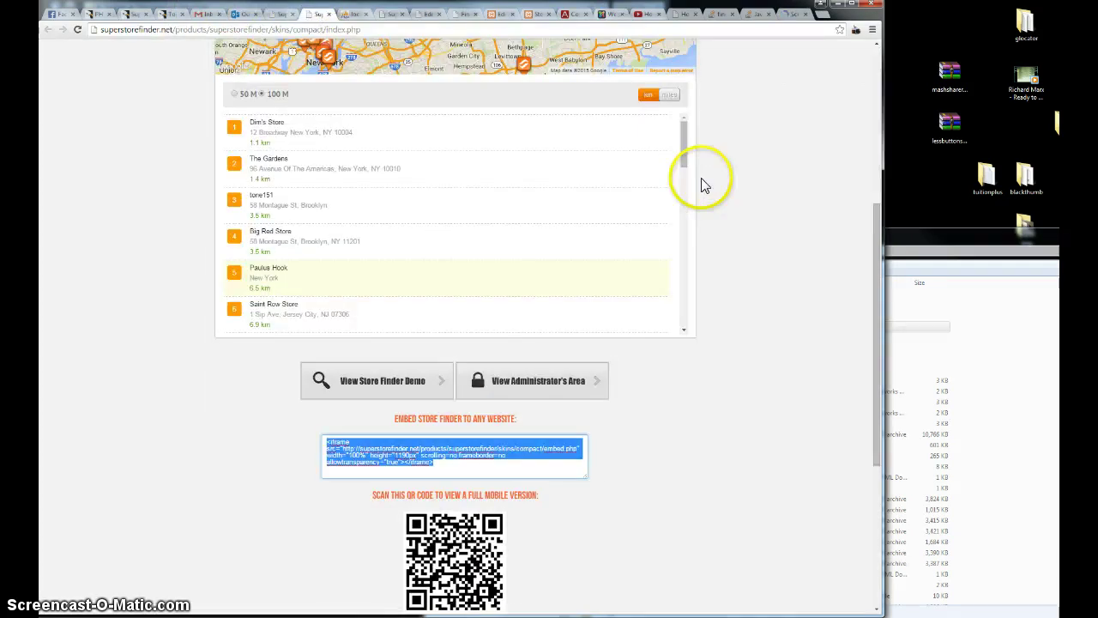
scroll(701, 184, "down", 4)
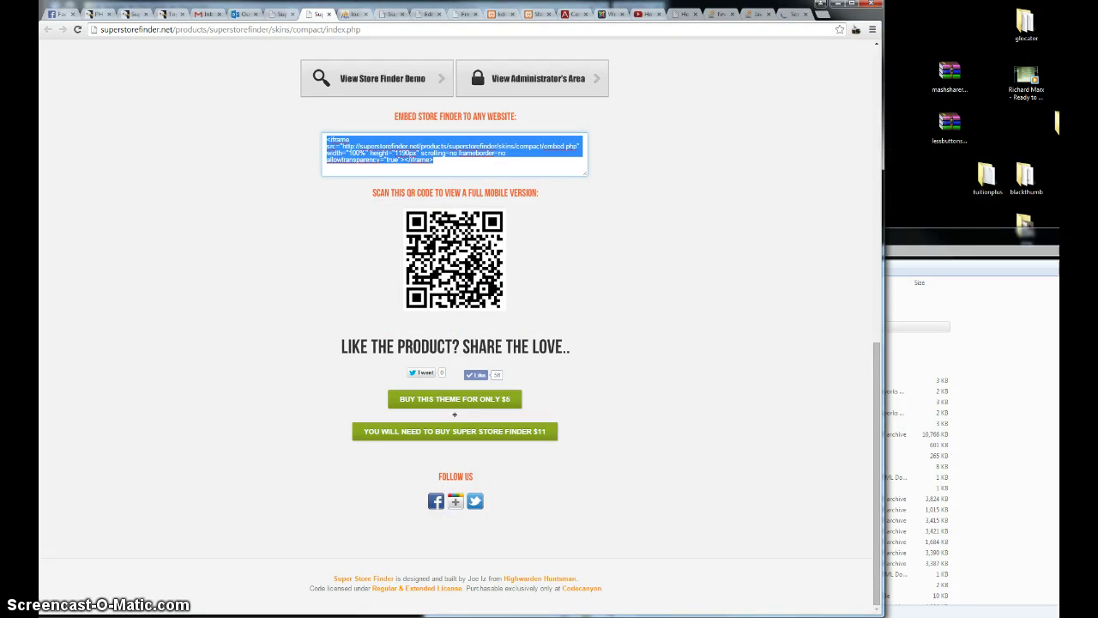
Switch to Windows Explorer, open the Desktop folder and place its window over the browser.
key("super")
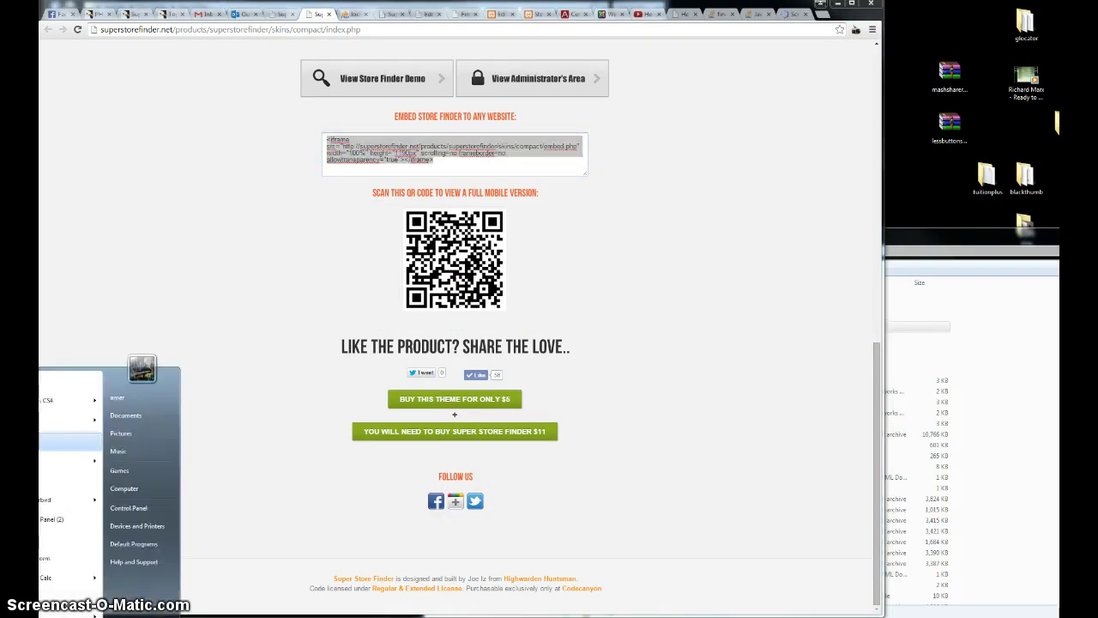
key("Escape")
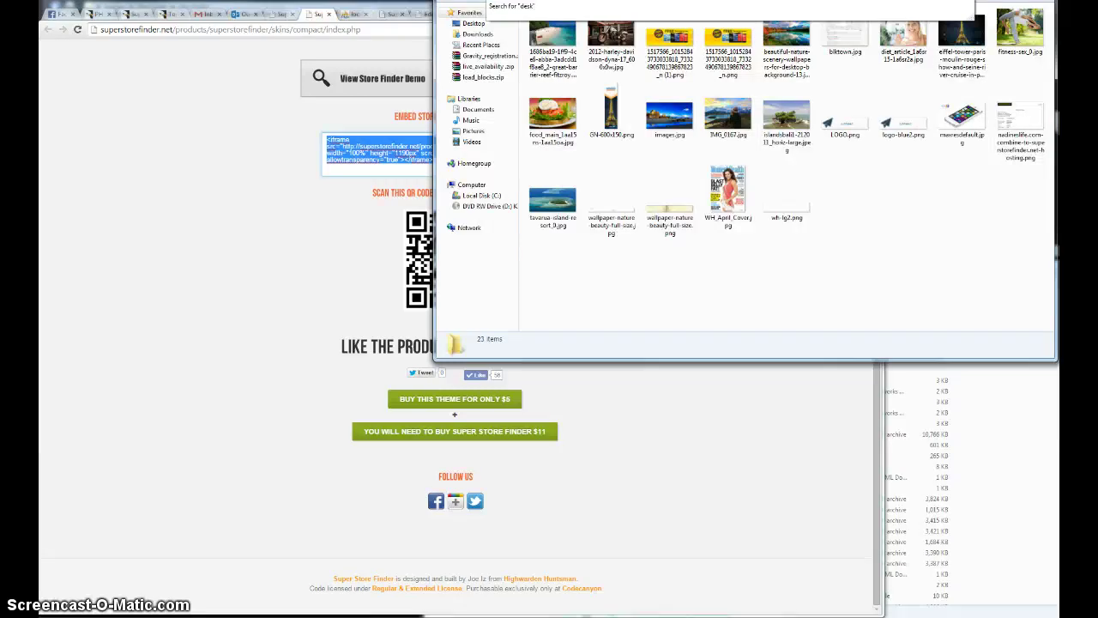
type("t")
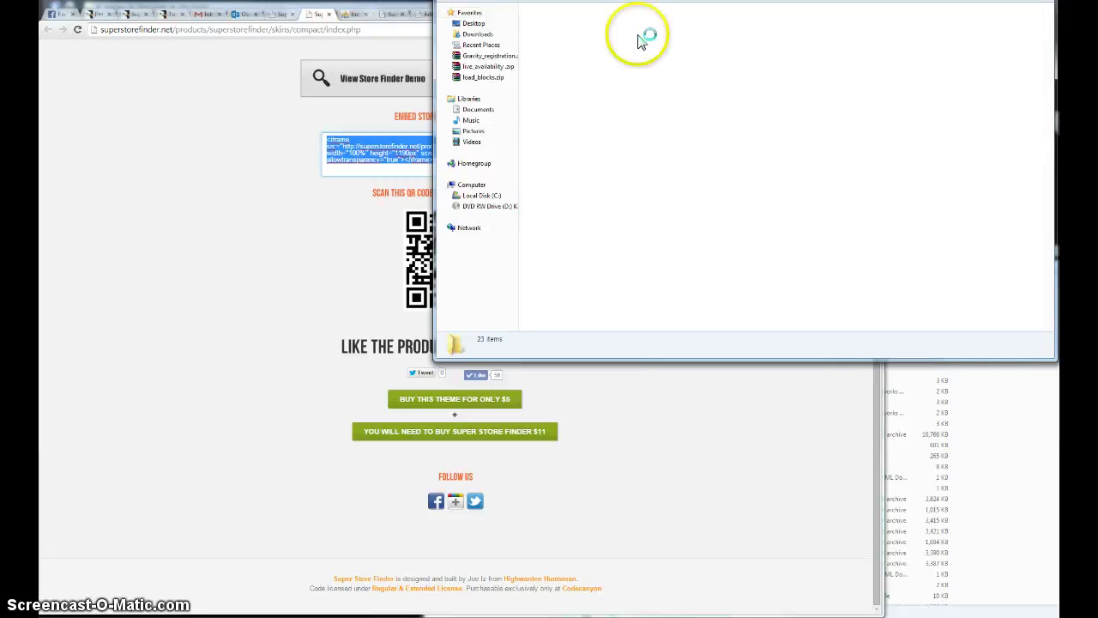
double_click(583, 93)
left_click_drag(579, 98, 572, 102)
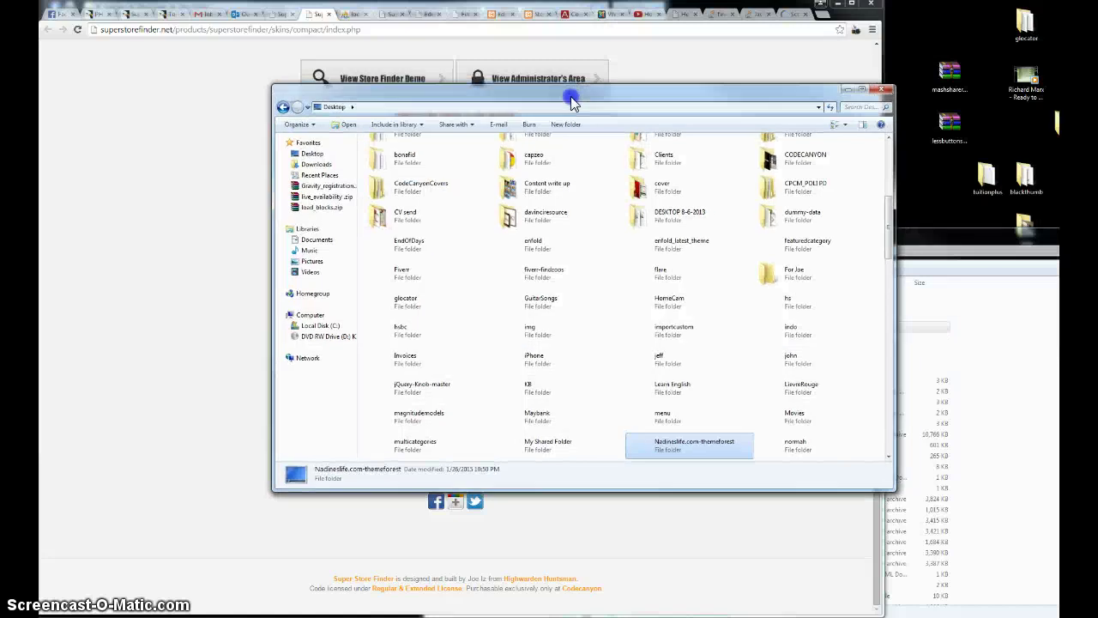
Create a new folder named html in the Desktop folder.
scroll(729, 228, "down", 15)
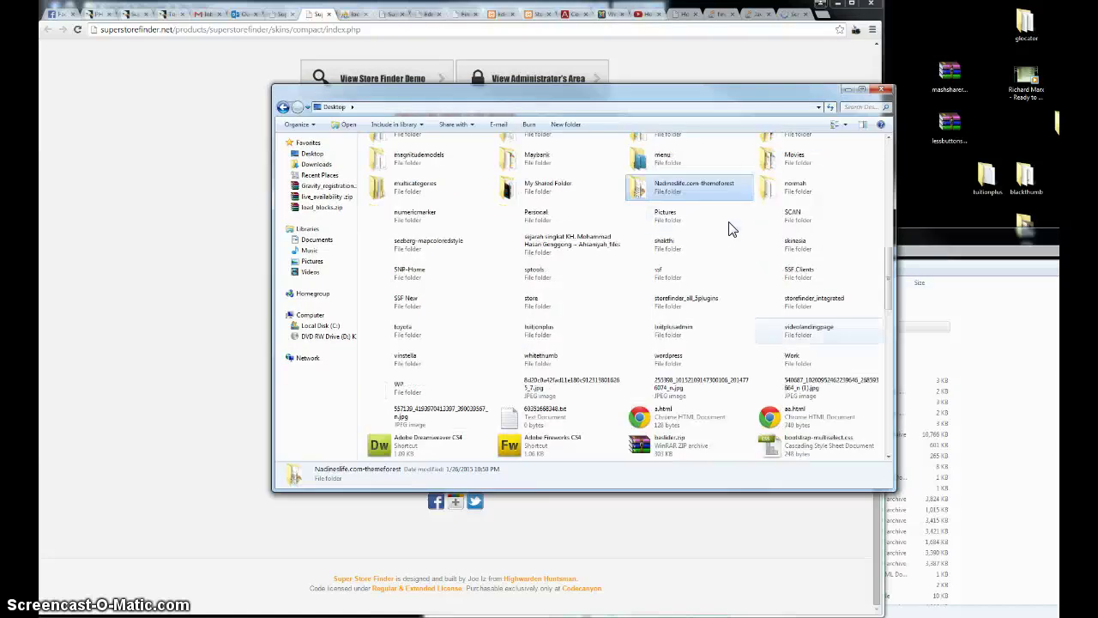
left_click(822, 415)
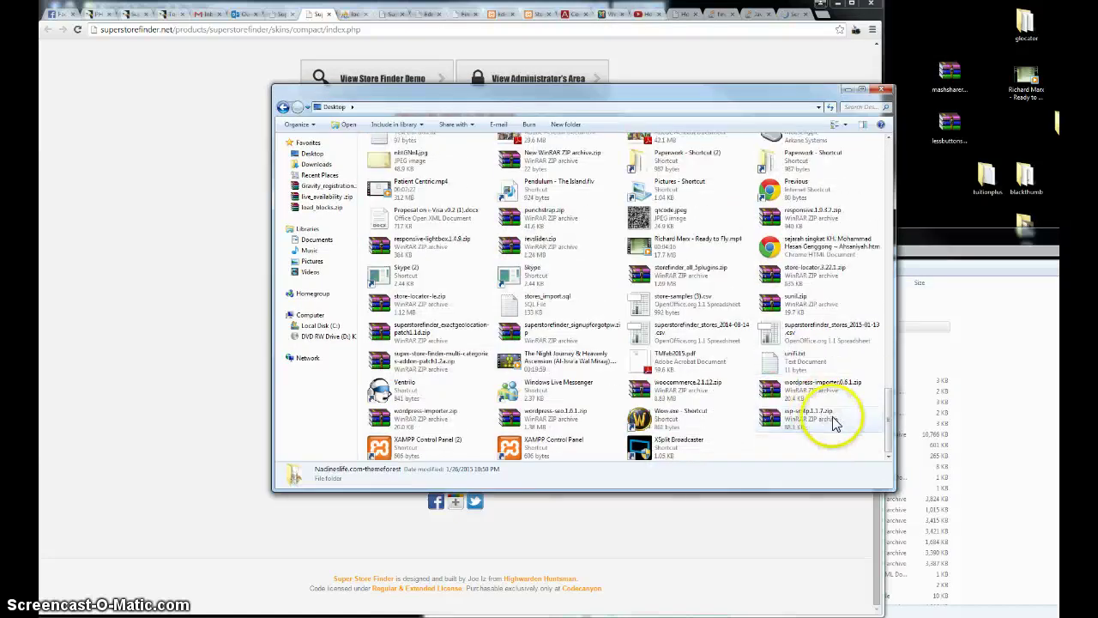
left_click(806, 455)
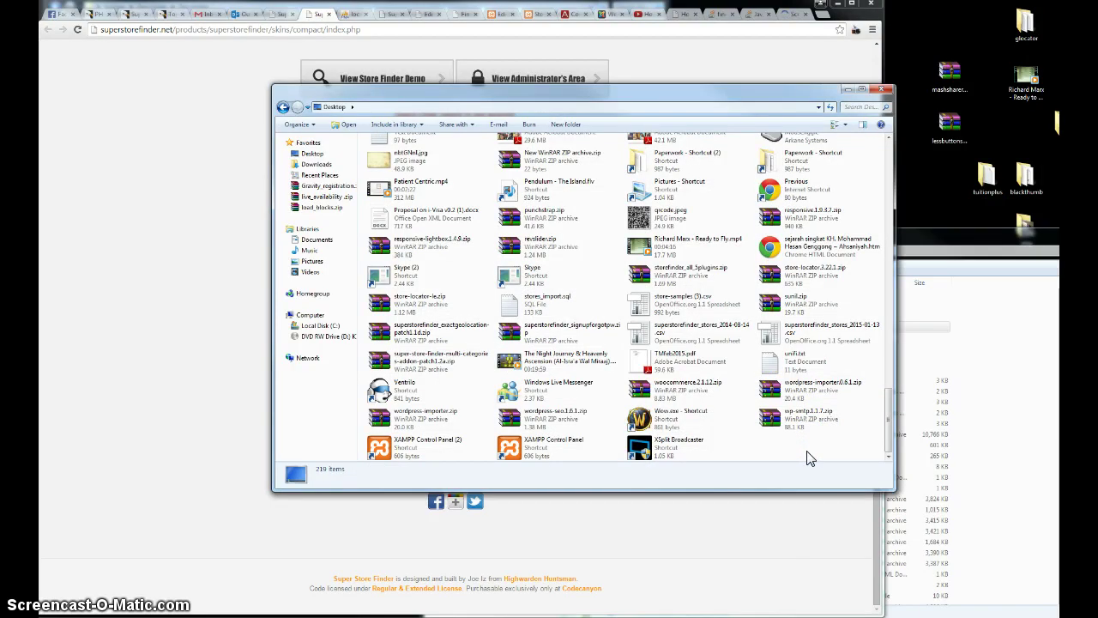
right_click(807, 457)
left_click(830, 586)
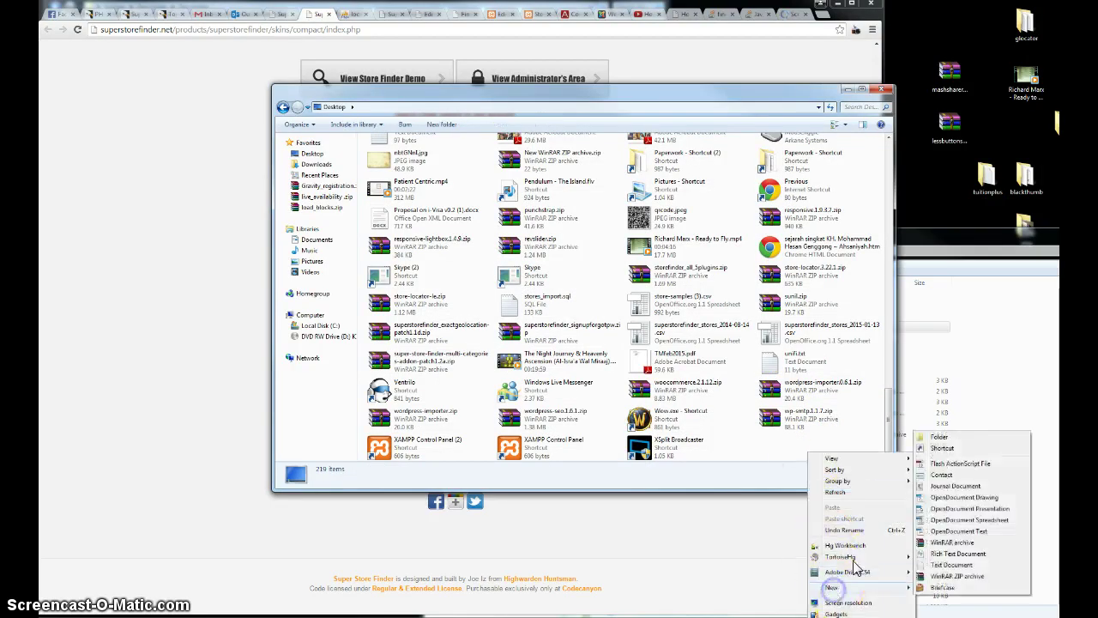
left_click(939, 437)
left_click(821, 446)
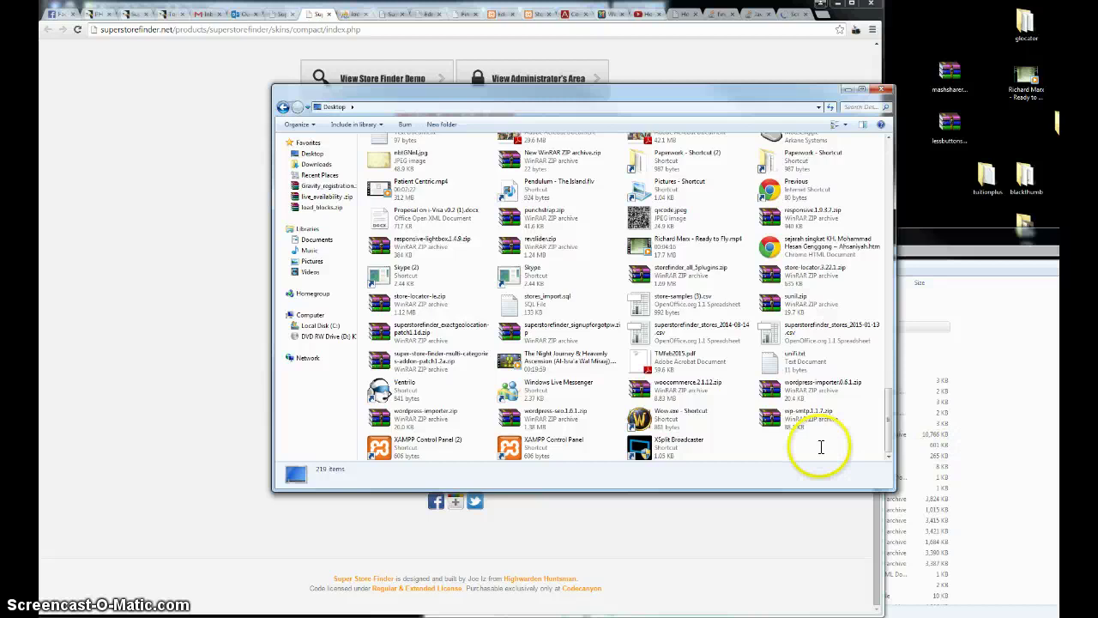
type("xml")
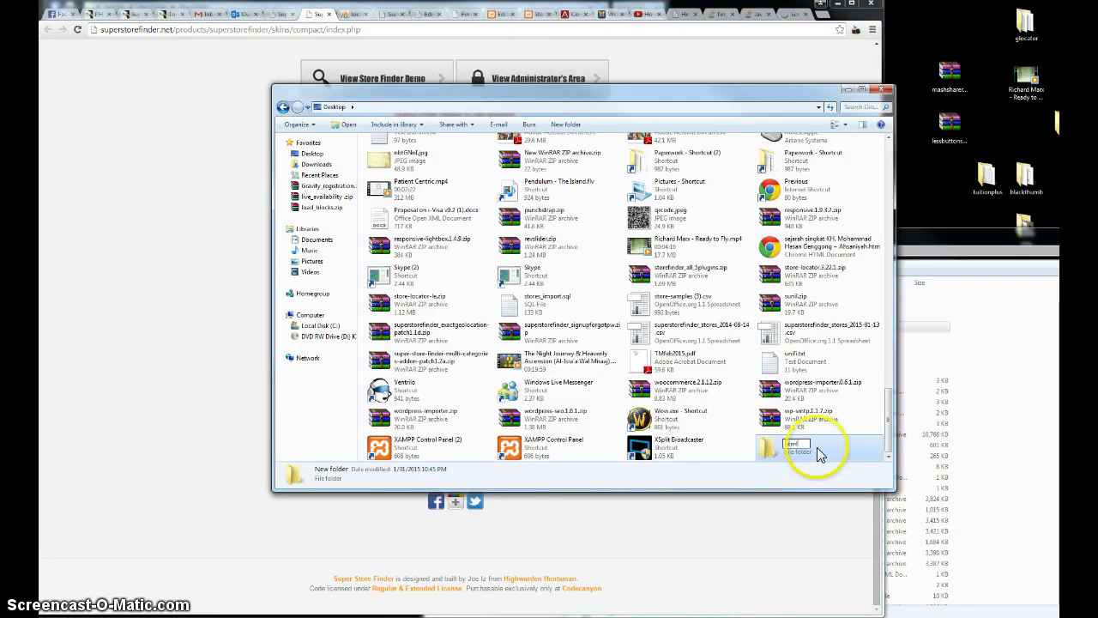
Open the html folder and create a new text document in it named embed.html, accepting the file extension change.
double_click(819, 454)
right_click(395, 226)
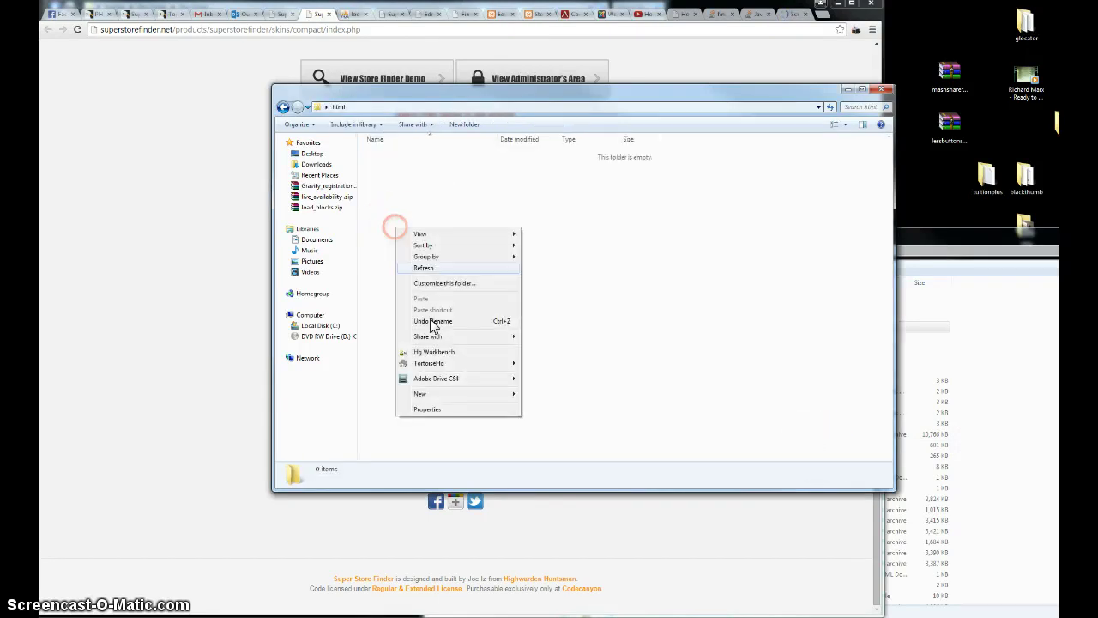
mouse_move(438, 394)
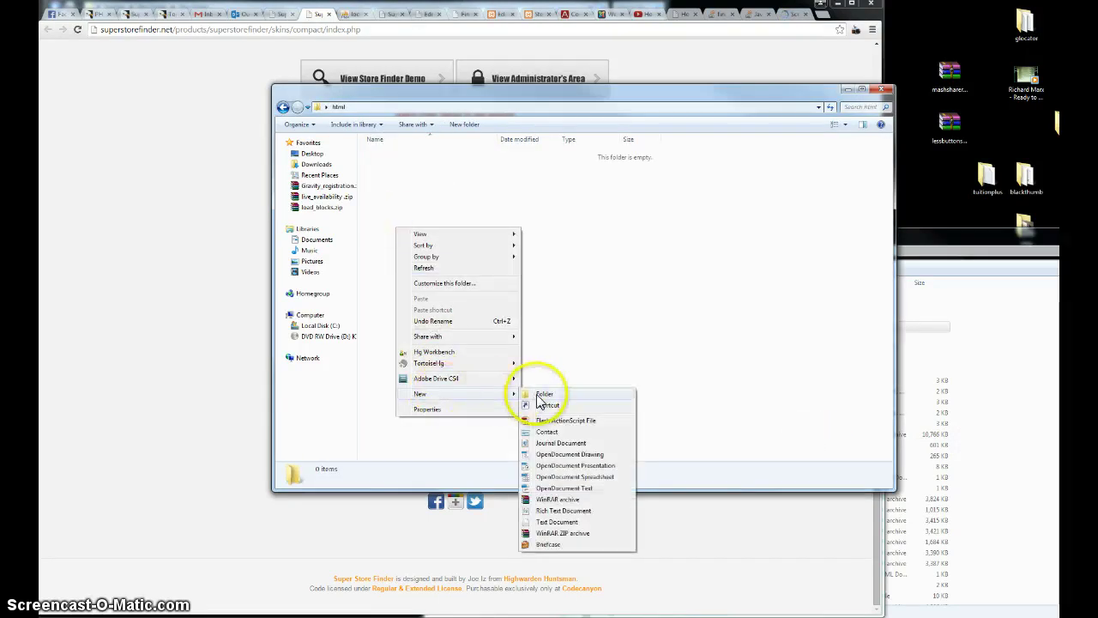
left_click(553, 522)
type("embed.html")
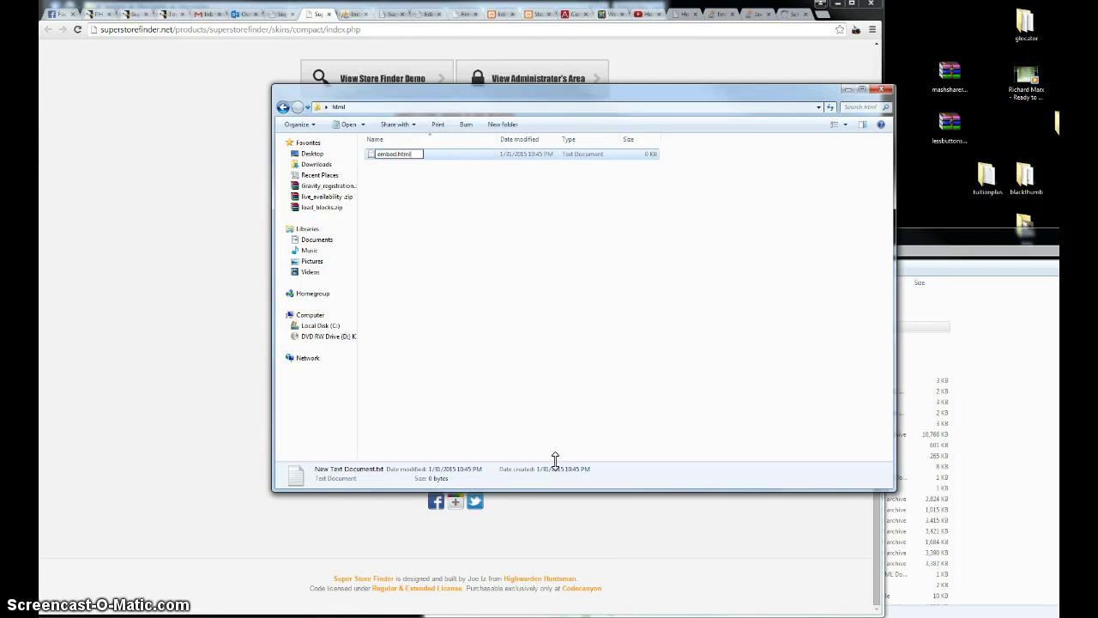
key("Return")
key("Return")
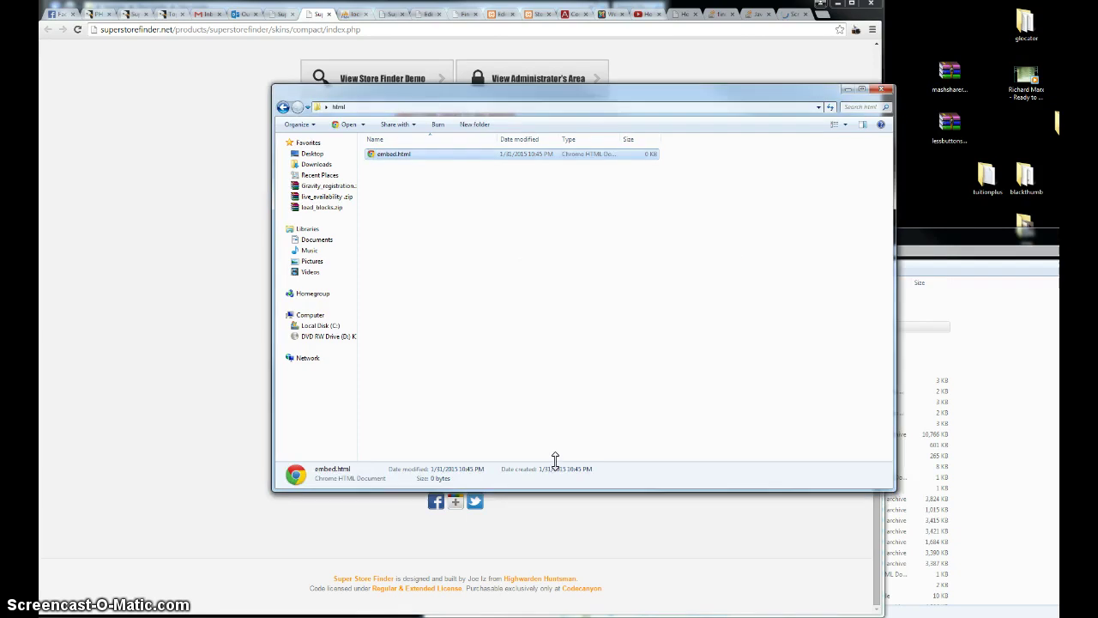
Open embed.html for editing in Notepad++ and move the editor window fully into view.
right_click(396, 155)
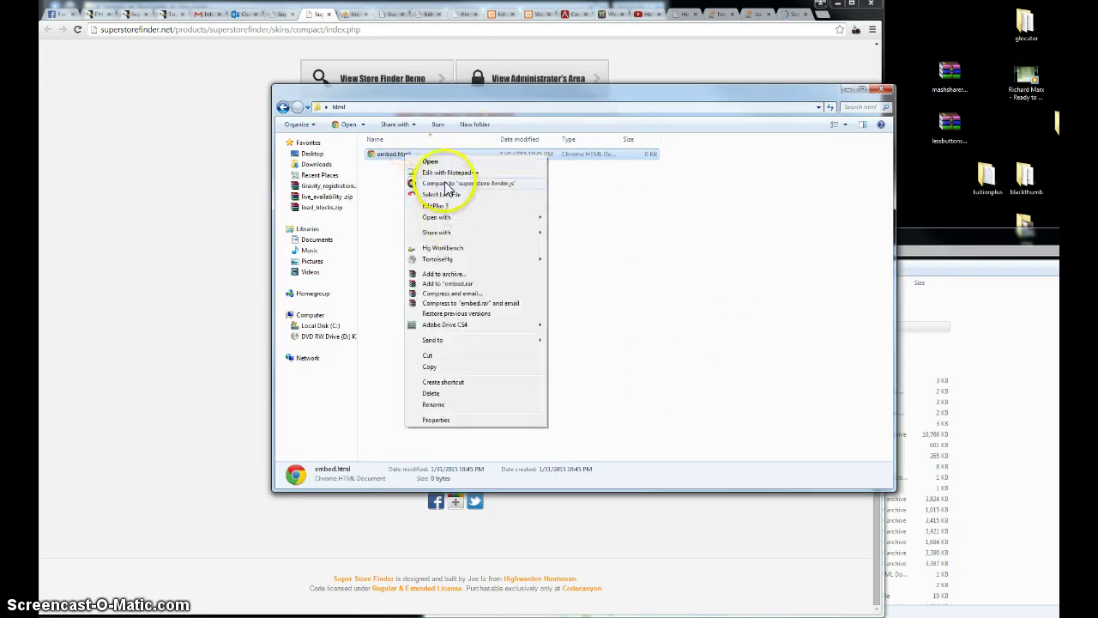
left_click(445, 174)
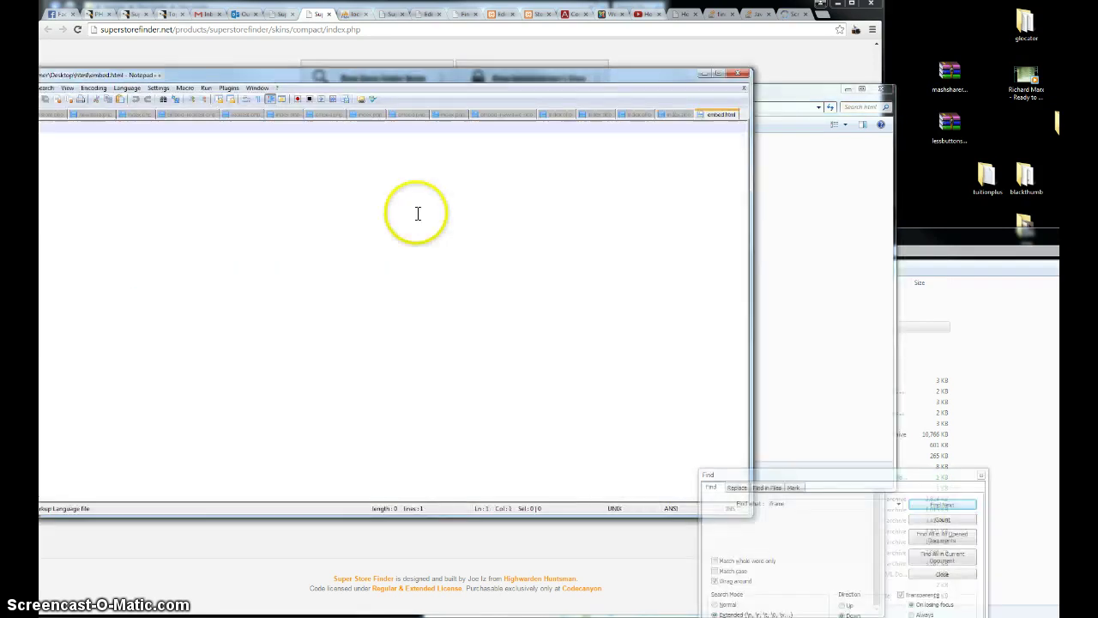
left_click_drag(289, 73, 367, 103)
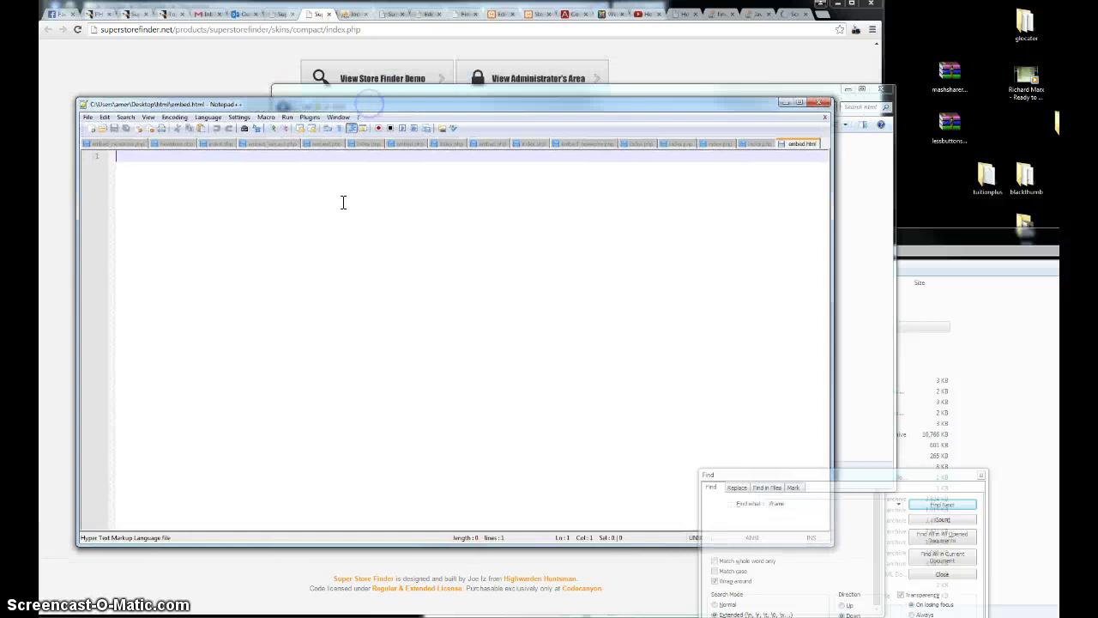
Add the line <h3>Embed Demo</h3>, insert the Compact theme's iframe embed code two lines below it, and save the file.
type("<h3>Embed Demo</h3>")
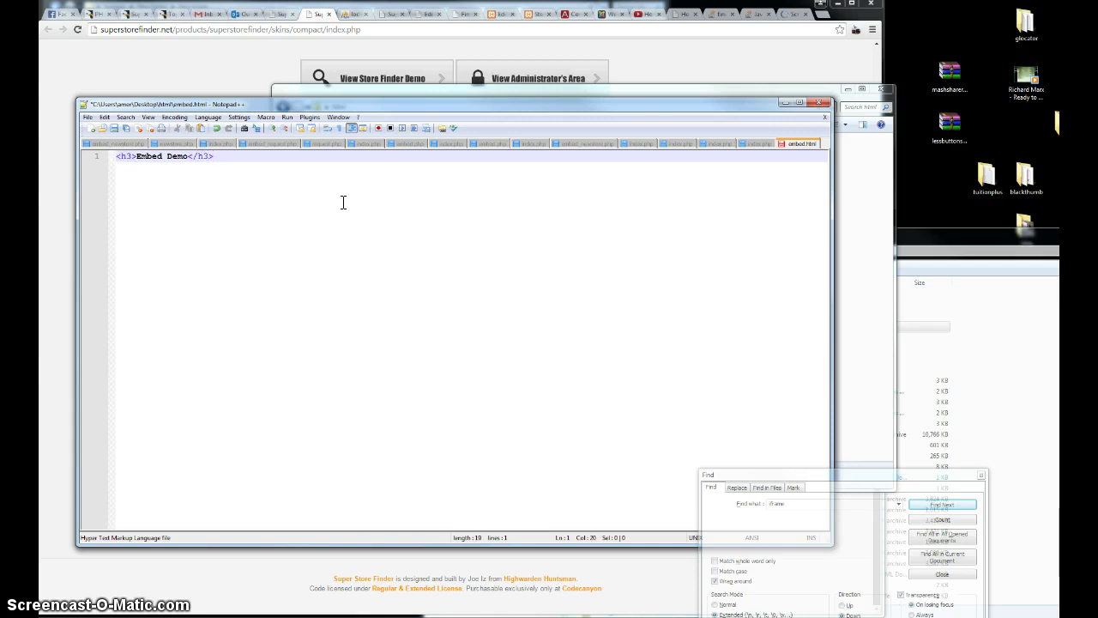
key("Return")
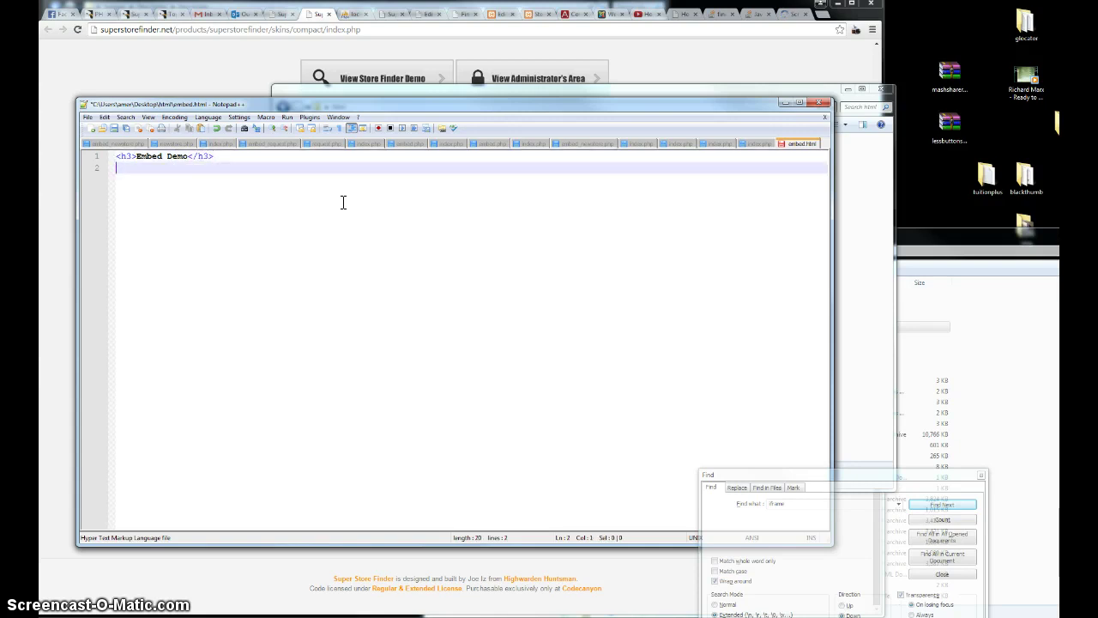
key("Return")
type("<iframe src=\"http://superstorefinder.net/products/superstorefinder/skins/compact/embed.php\" width=\"100%\" height=\"1190px\" scrolling=no frameborder=no allowtransparency=\"true\"></iframe>")
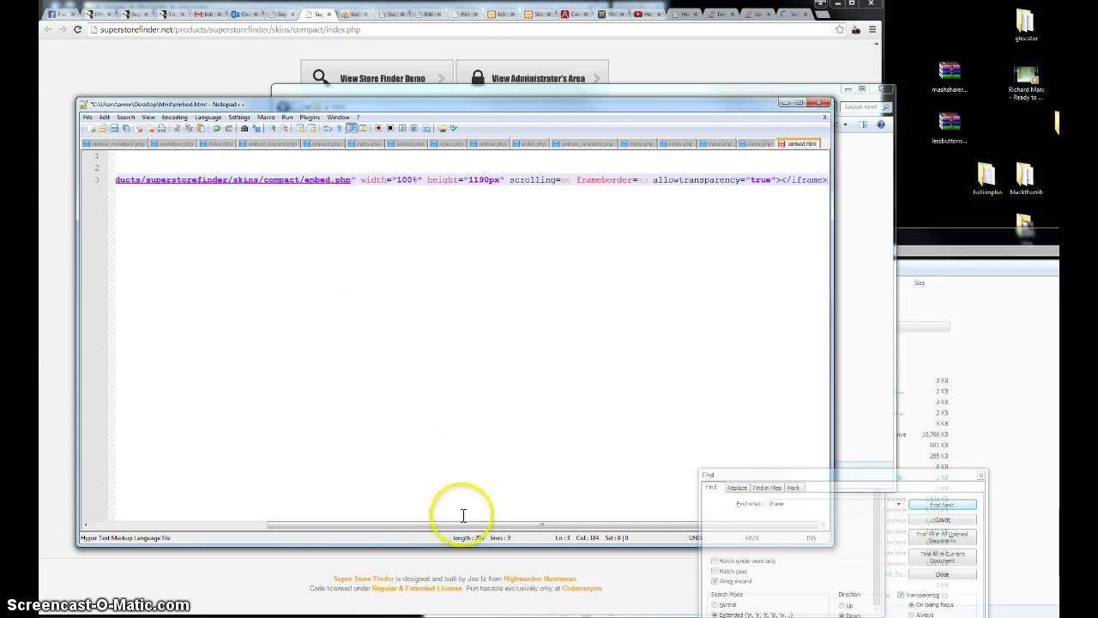
left_click_drag(461, 514, 86, 483)
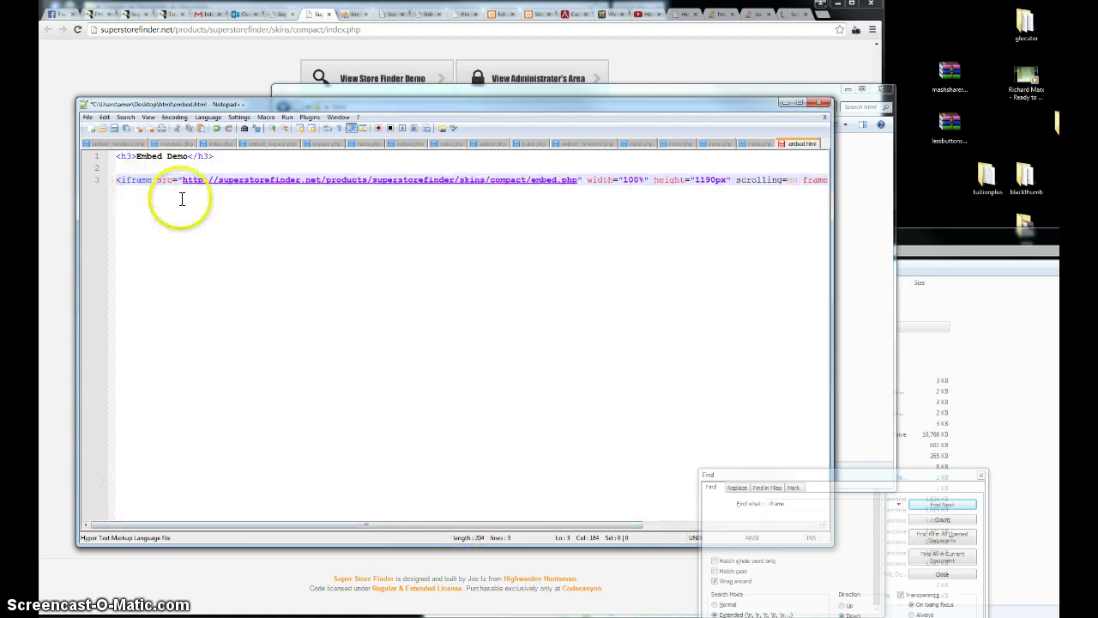
Open embed.html from the html folder in the browser and look over the embedded locator's map and store list.
left_click(854, 289)
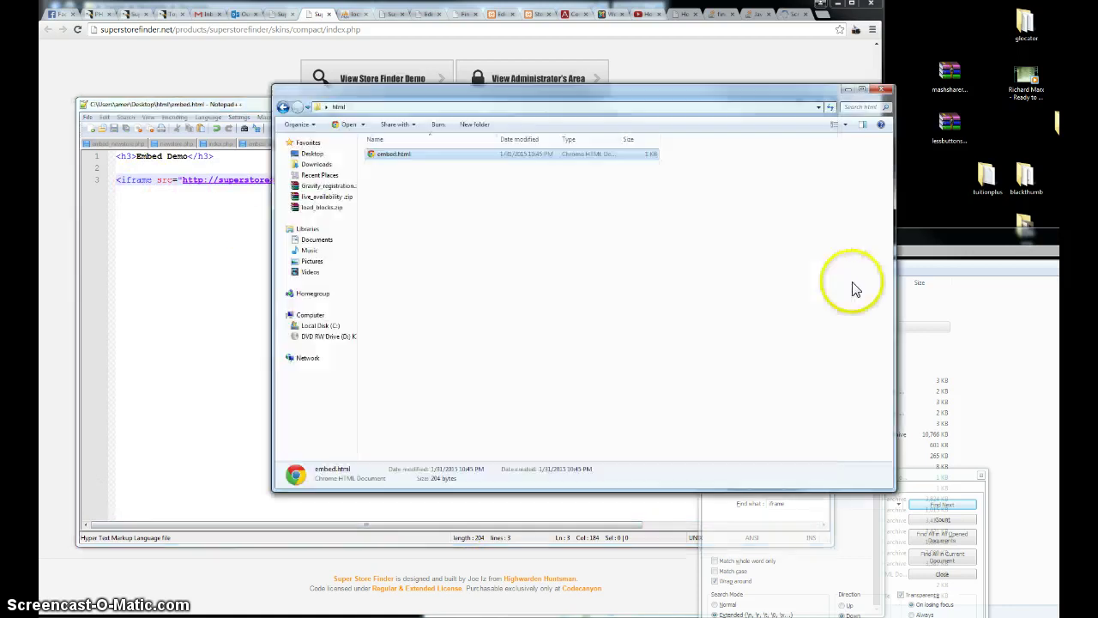
double_click(391, 155)
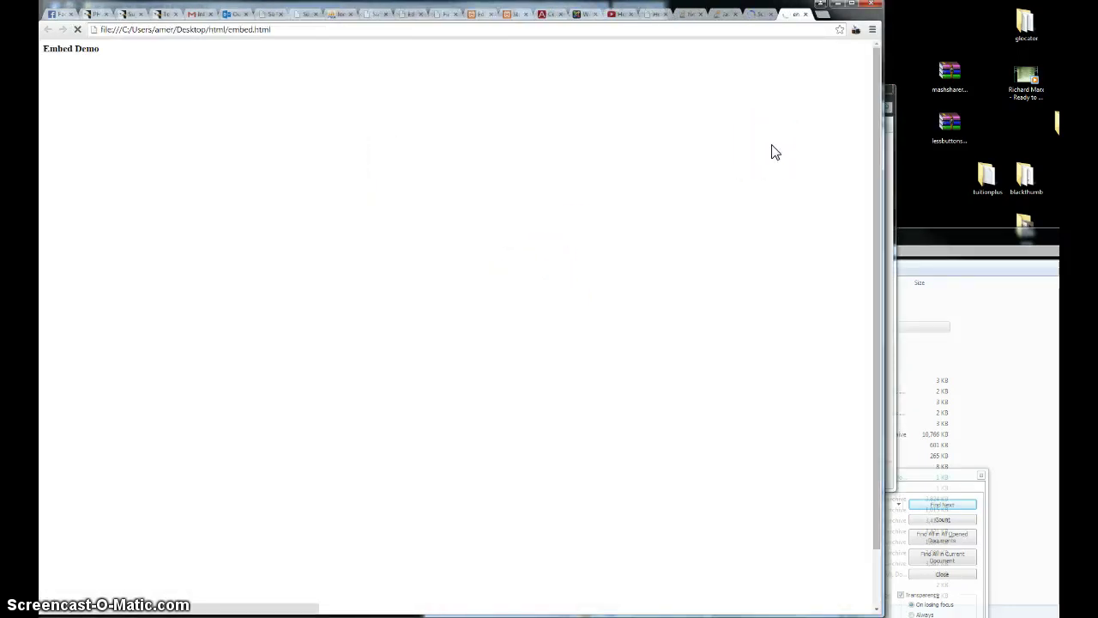
left_click(748, 13)
left_click(725, 14)
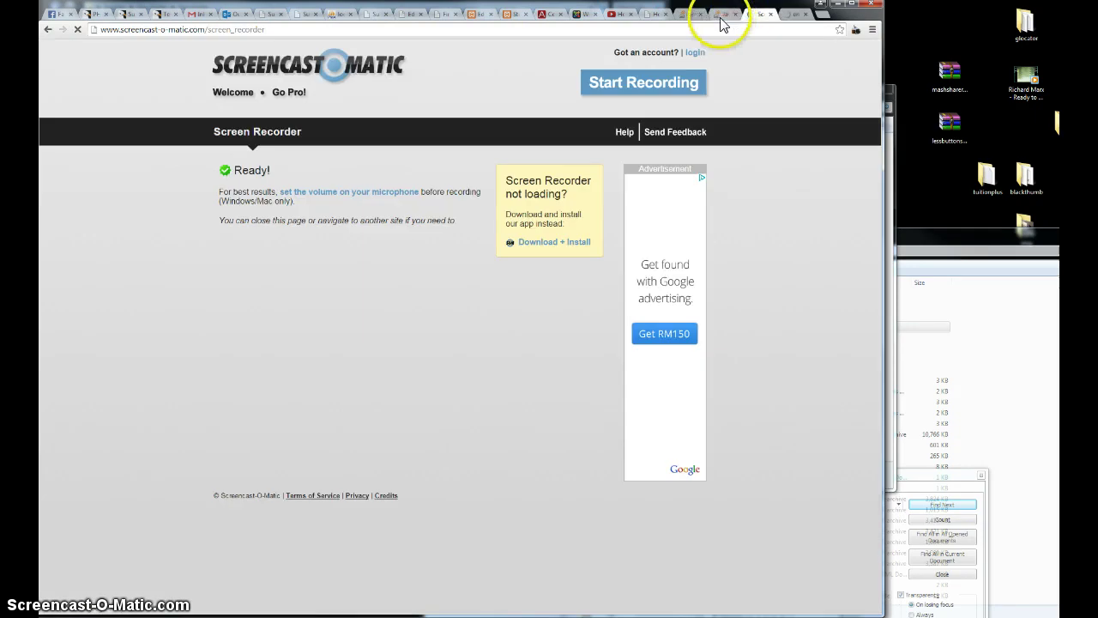
left_click(794, 15)
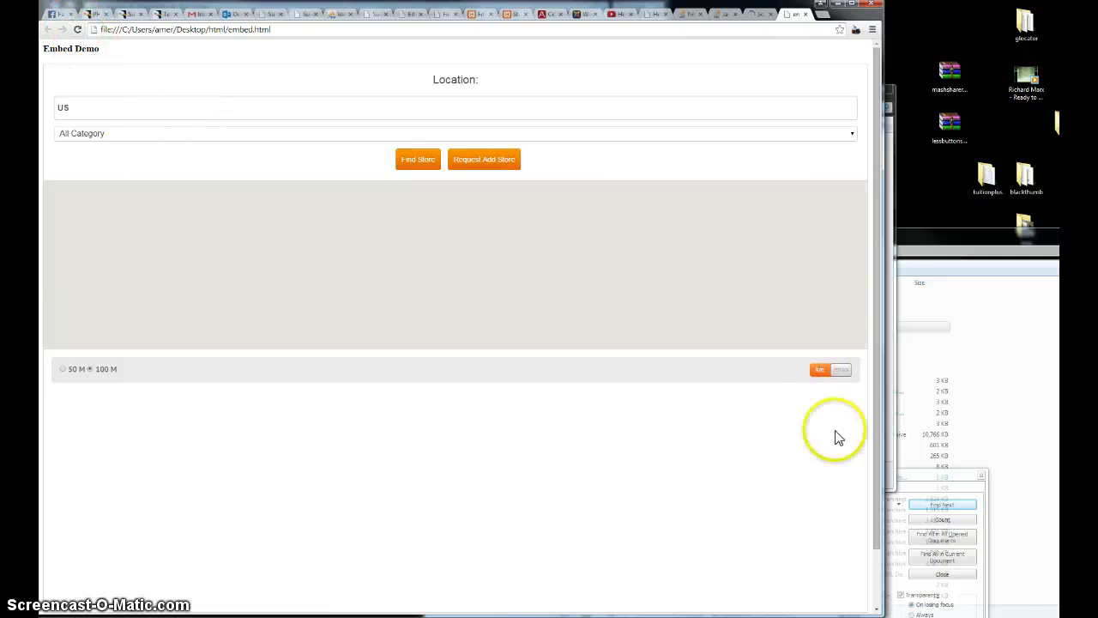
scroll(833, 437, "down", 10)
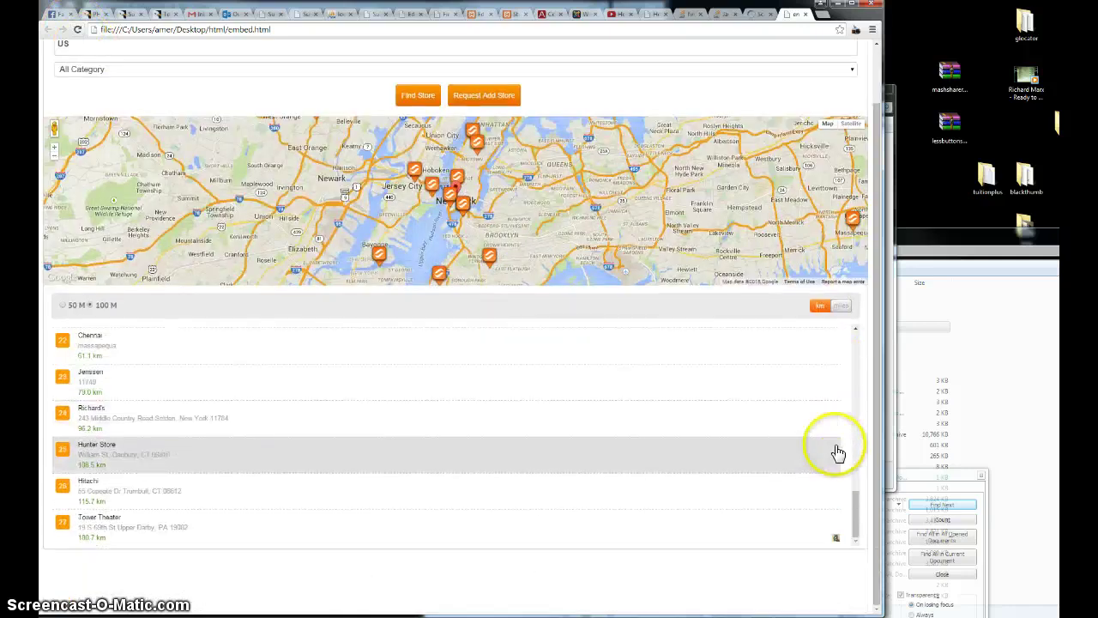
scroll(841, 449, "up", 10)
scroll(869, 418, "up", 2)
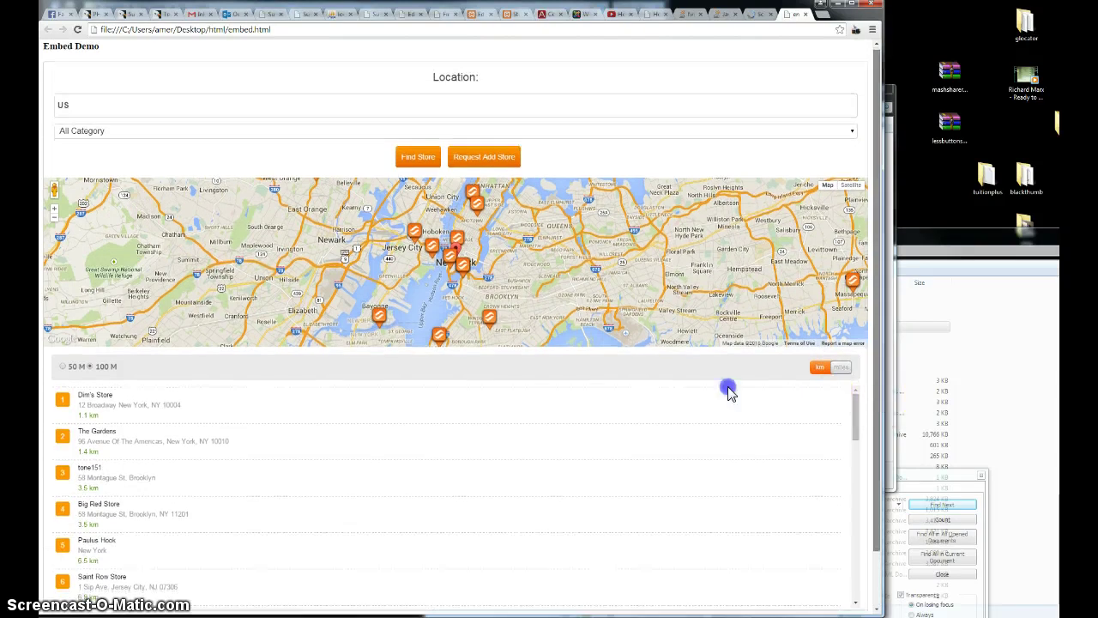
Widen the browser window to nearly the full screen width to check how the embedded locator's layout adapts.
left_click_drag(40, 326, 38, 399)
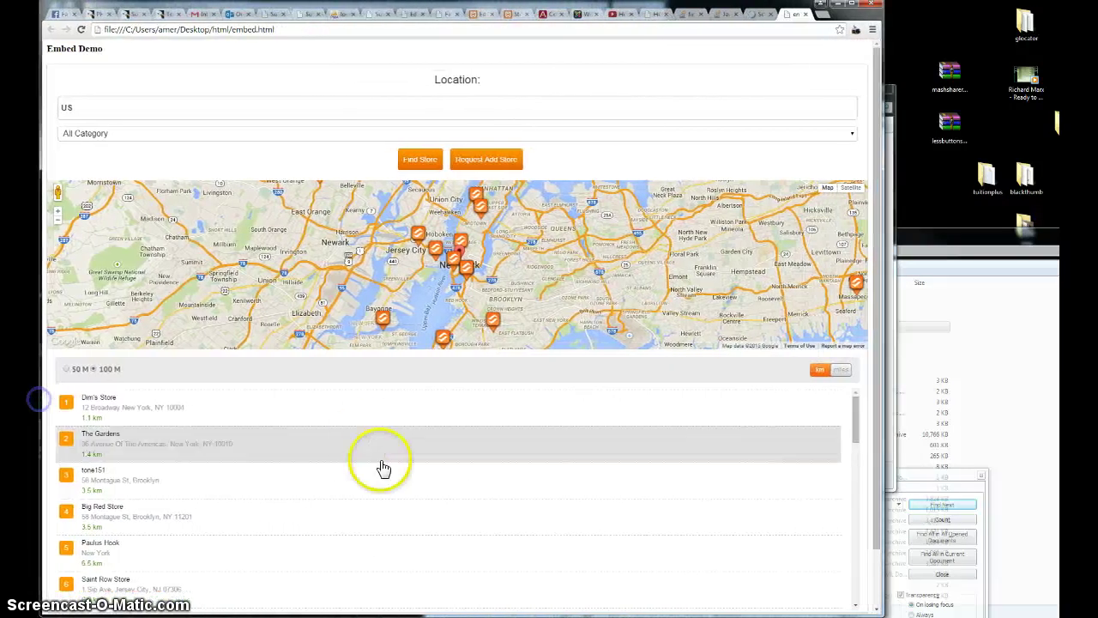
left_click_drag(875, 382, 879, 248)
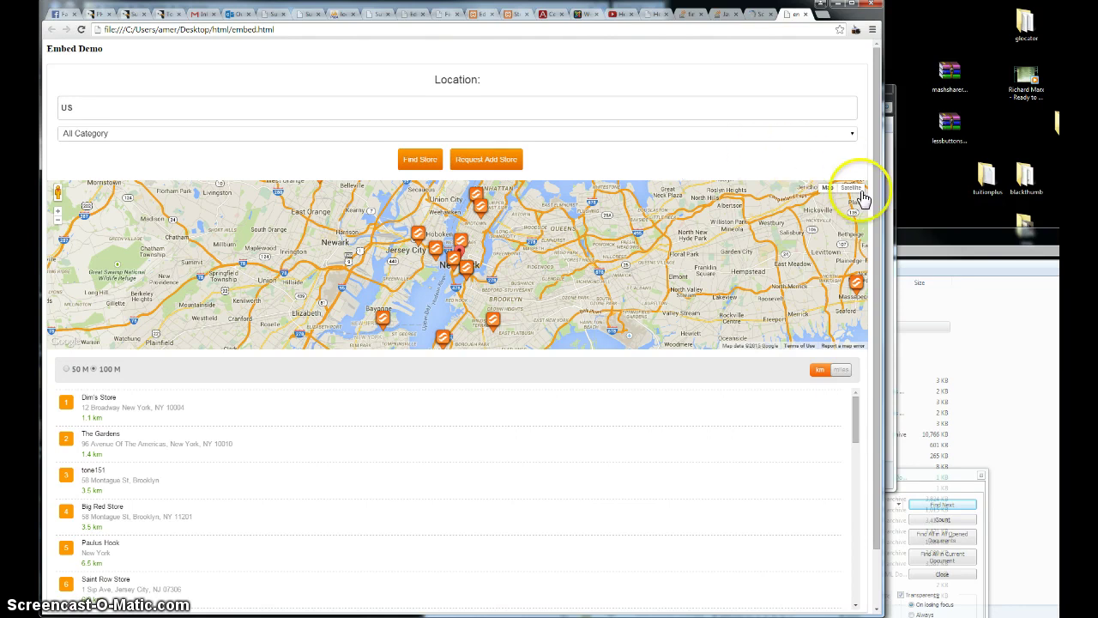
left_click_drag(880, 201, 1057, 204)
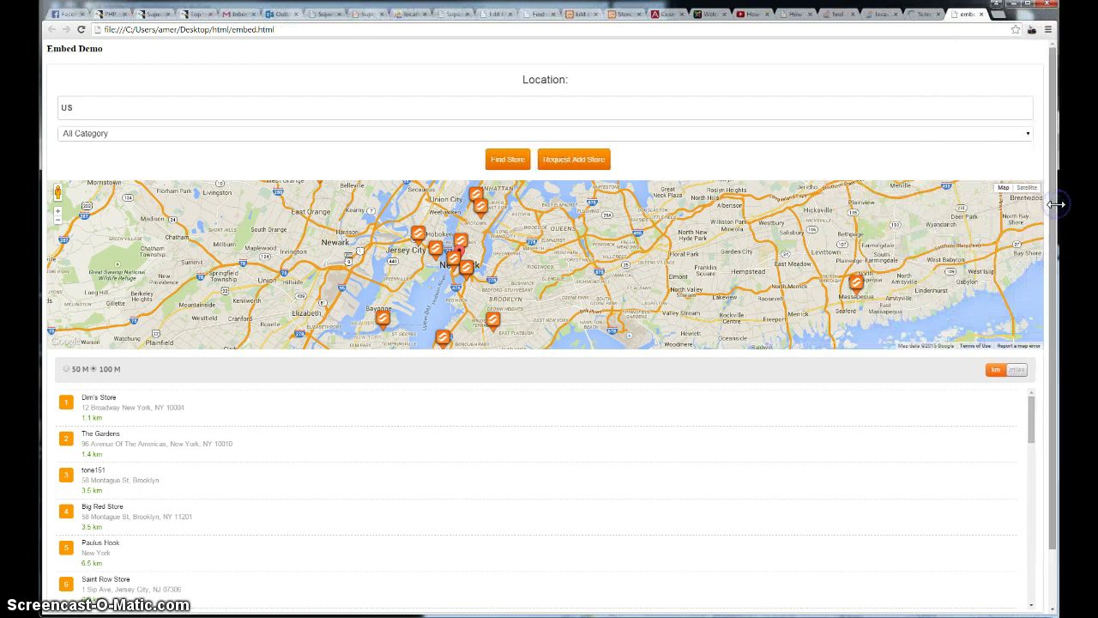